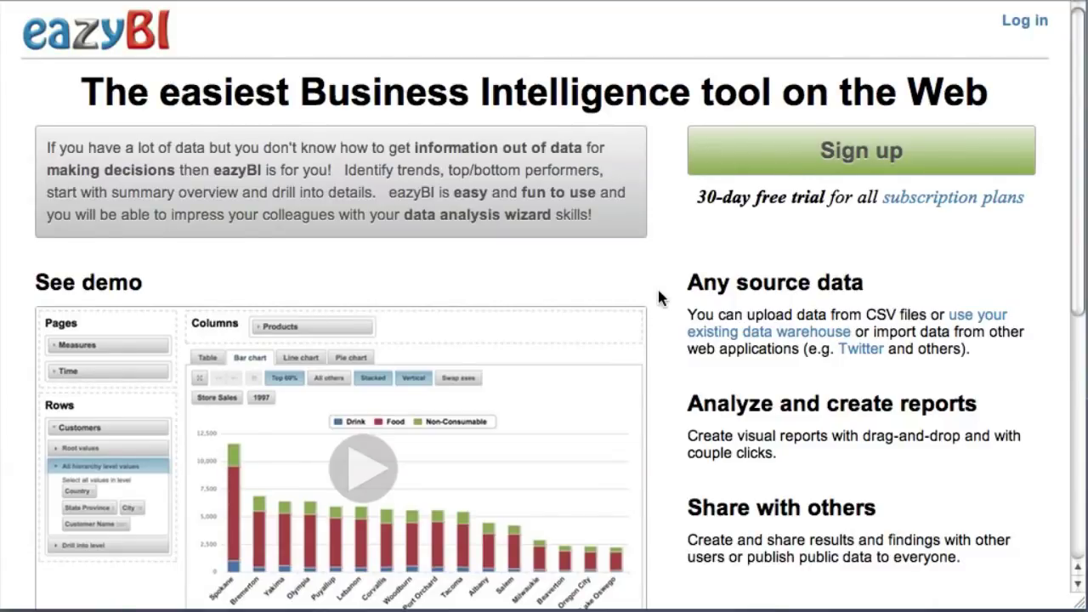
# - Sign up to eazyBI with a 37signals ID, granting access and confirming the new user
pyautogui.click(847, 144)
pyautogui.click(847, 145)
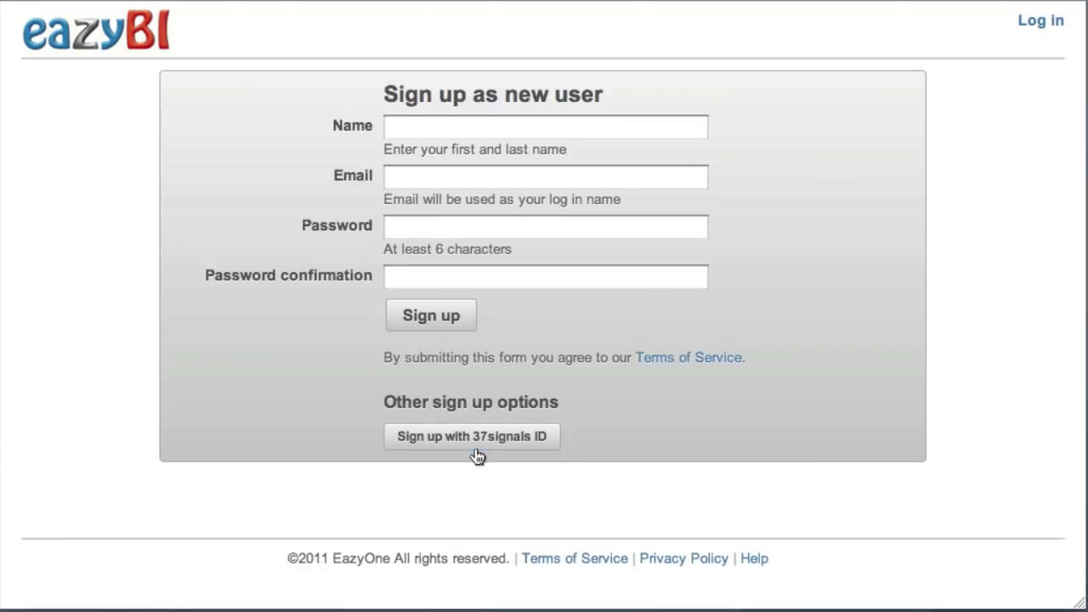
pyautogui.click(477, 445)
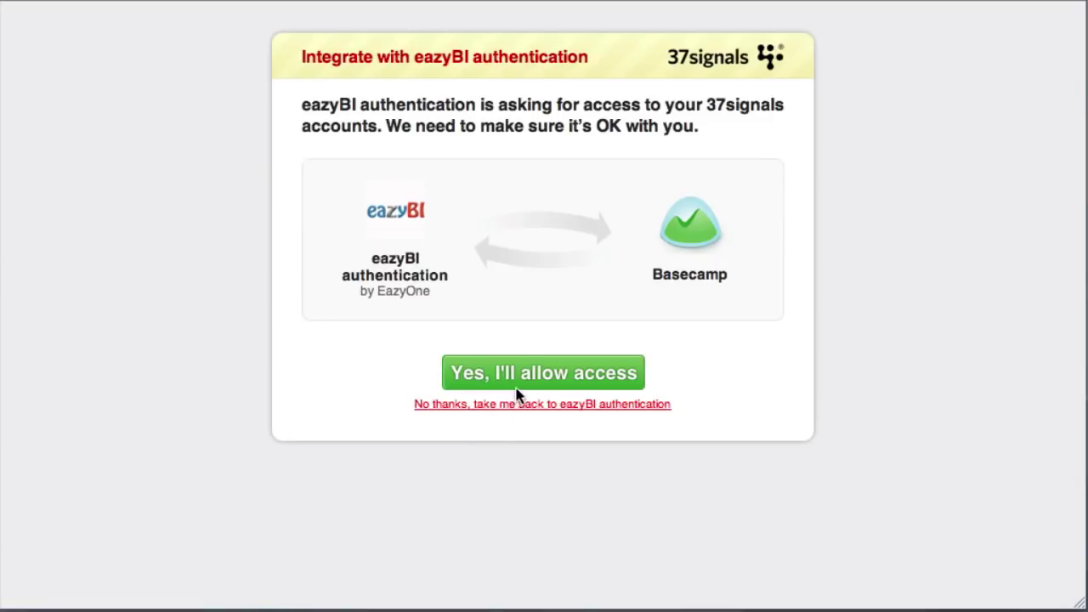
pyautogui.click(527, 383)
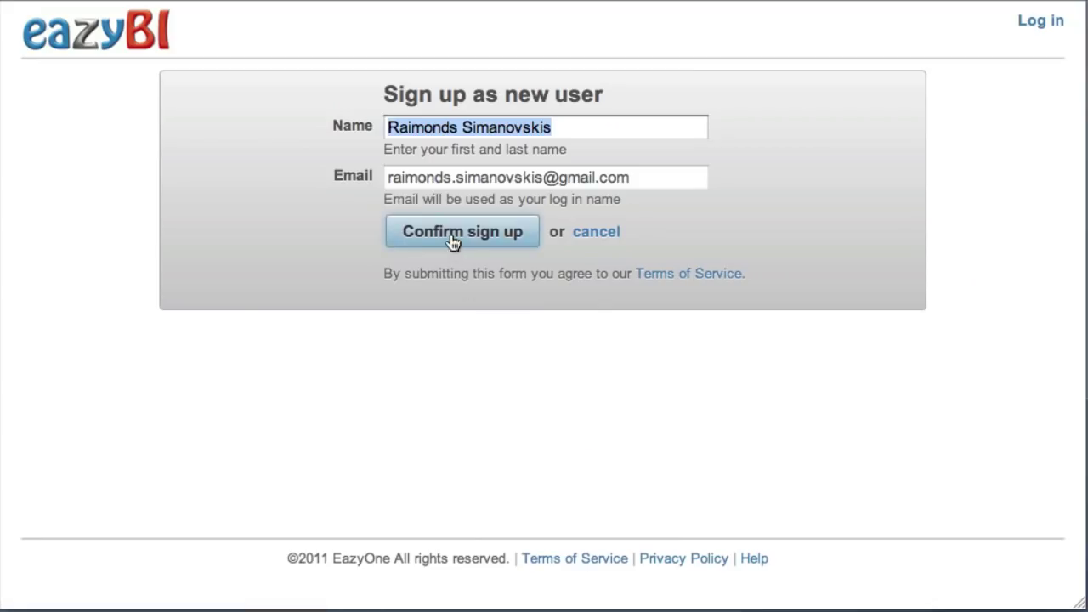
pyautogui.click(454, 242)
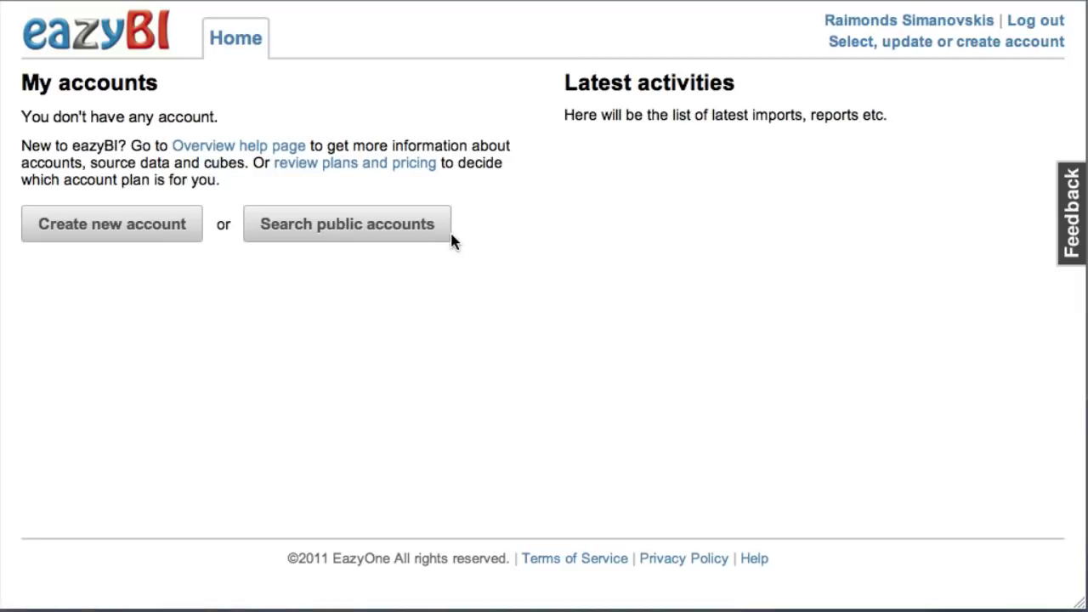
# - Create a FREE-plan eazyBI account named 'Basecamp'
pyautogui.click(155, 232)
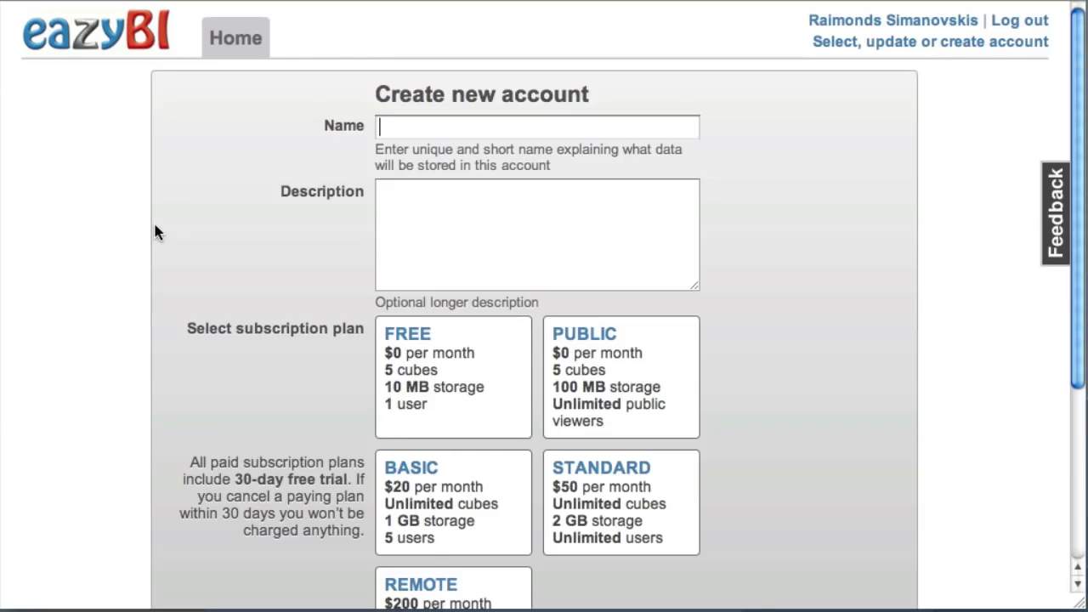
pyautogui.write('Basecamp')
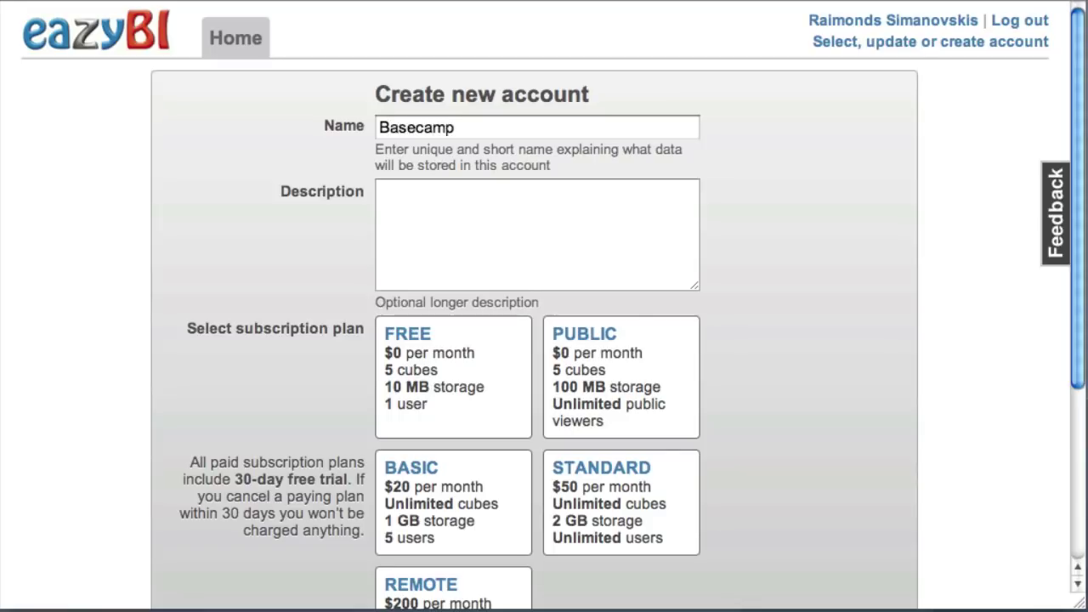
pyautogui.click(434, 367)
pyautogui.scroll(-3, 450, 370)
pyautogui.click(402, 472)
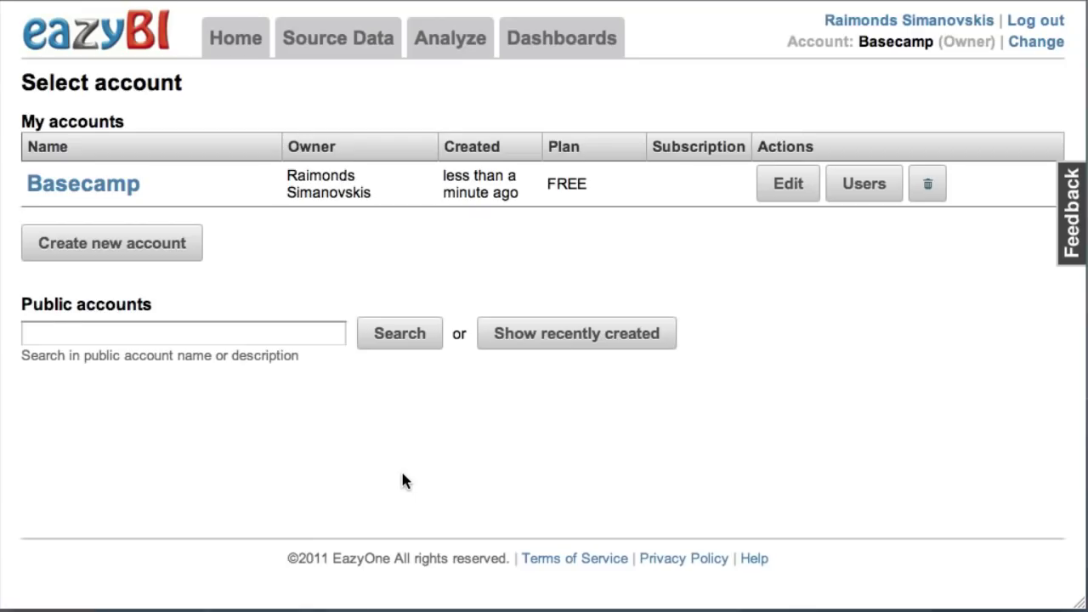
# - Define a new Basecamp source application feeding the Projects cube
pyautogui.click(330, 45)
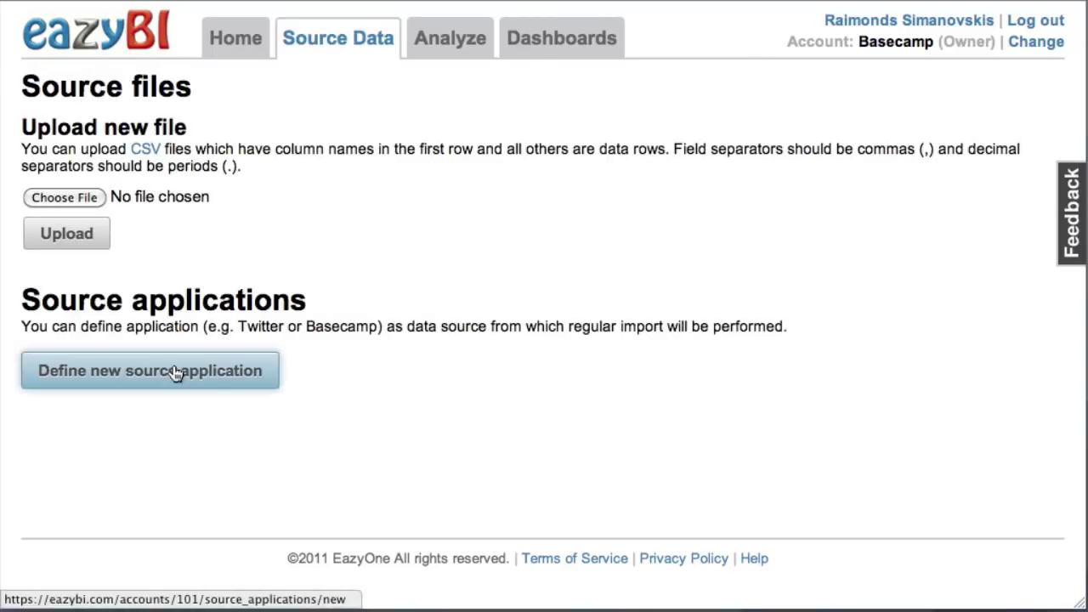
pyautogui.click(175, 374)
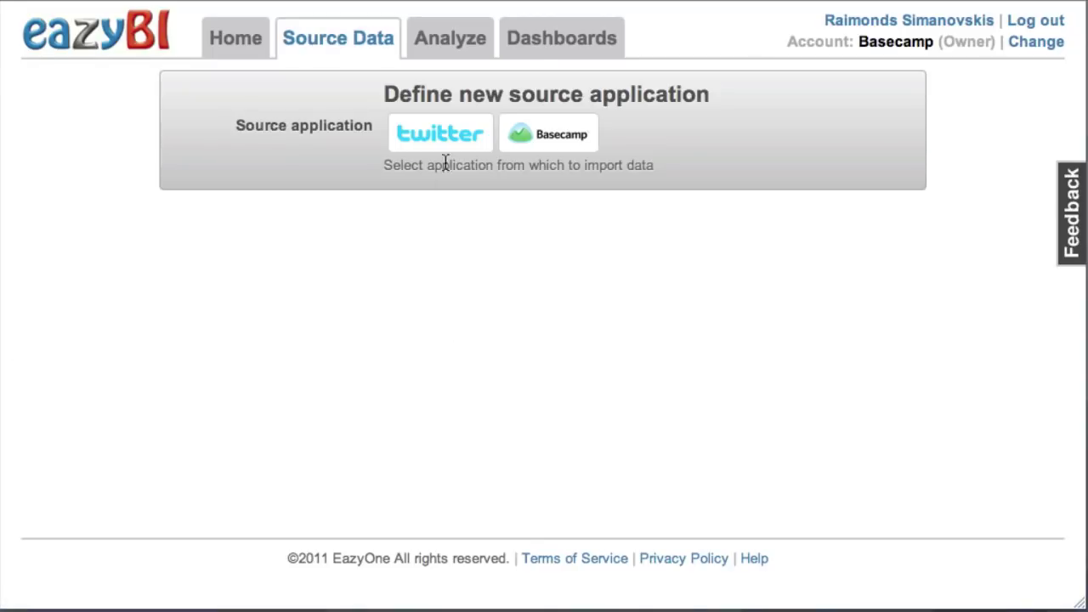
pyautogui.click(550, 139)
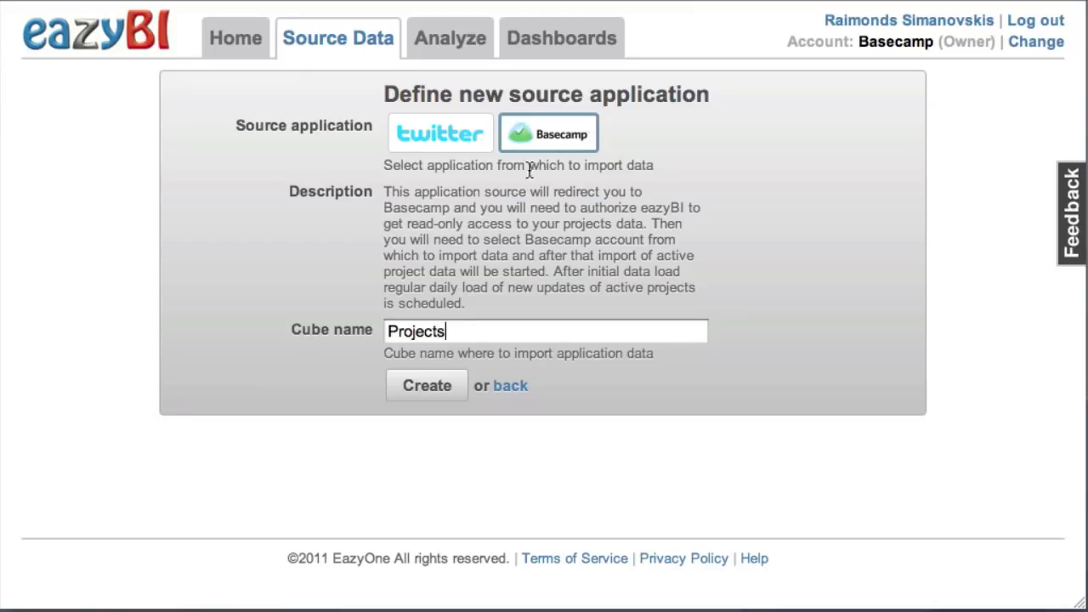
pyautogui.click(426, 389)
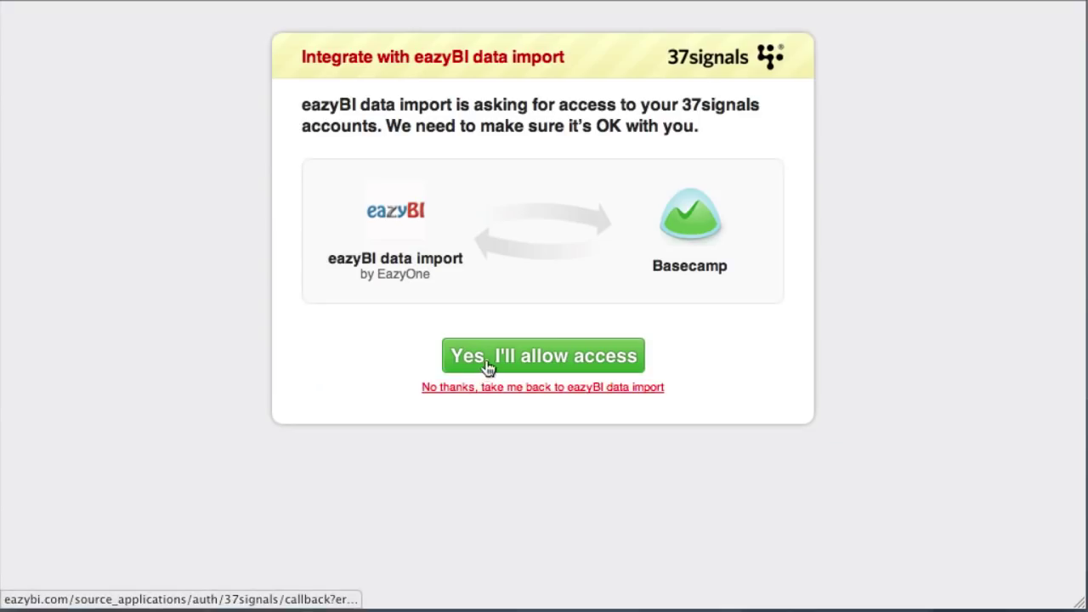
# - Authorize Basecamp access and import data from the EazyOne account
pyautogui.click(491, 364)
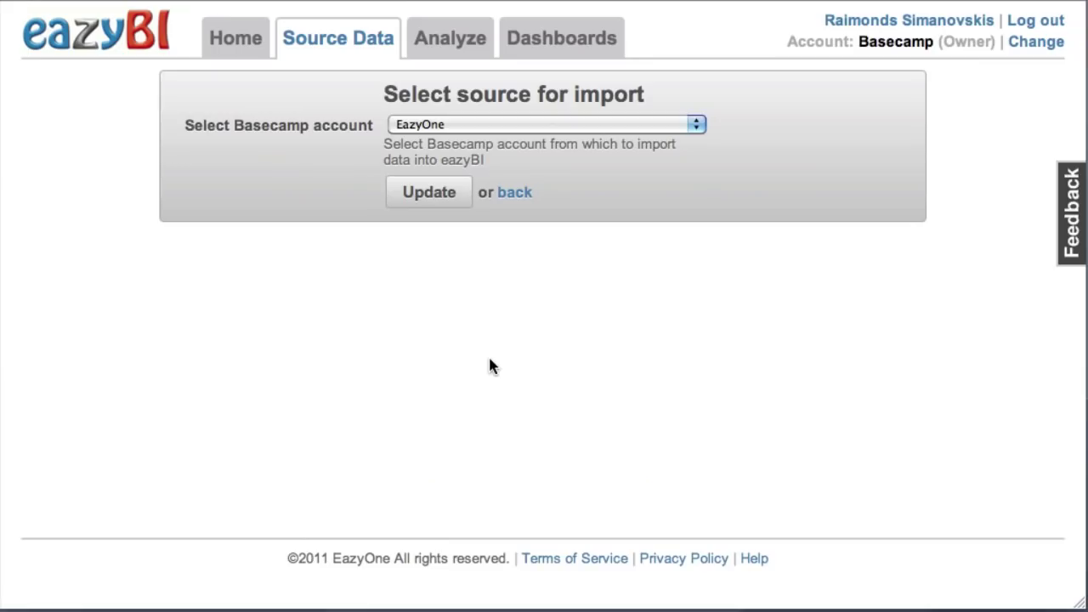
pyautogui.click(463, 126)
pyautogui.click(463, 126)
pyautogui.click(439, 193)
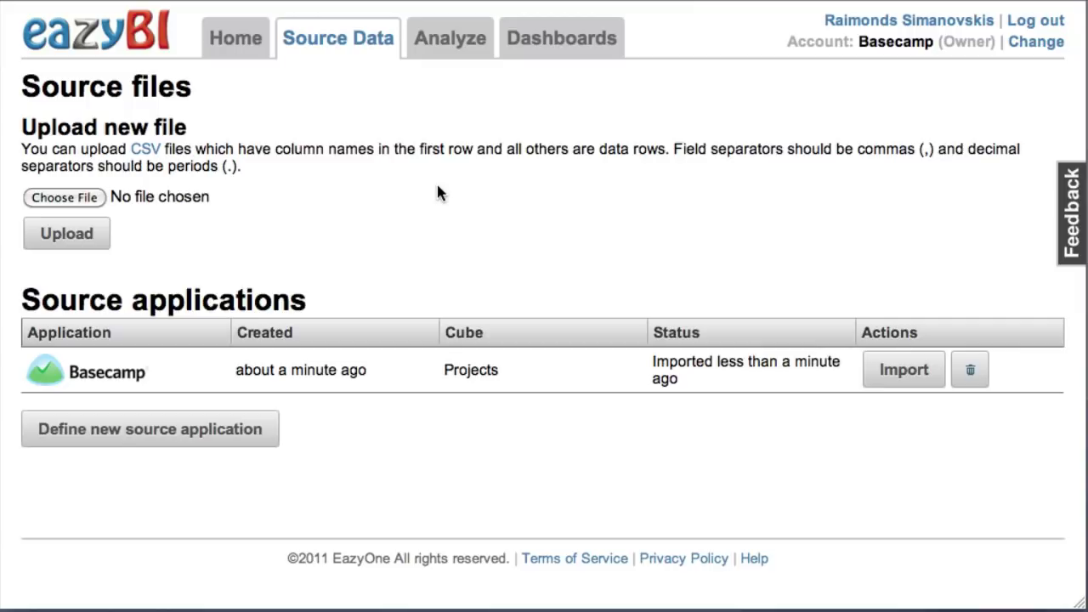
# - Open the Projects cube and review the calculated members of Measures
pyautogui.click(450, 43)
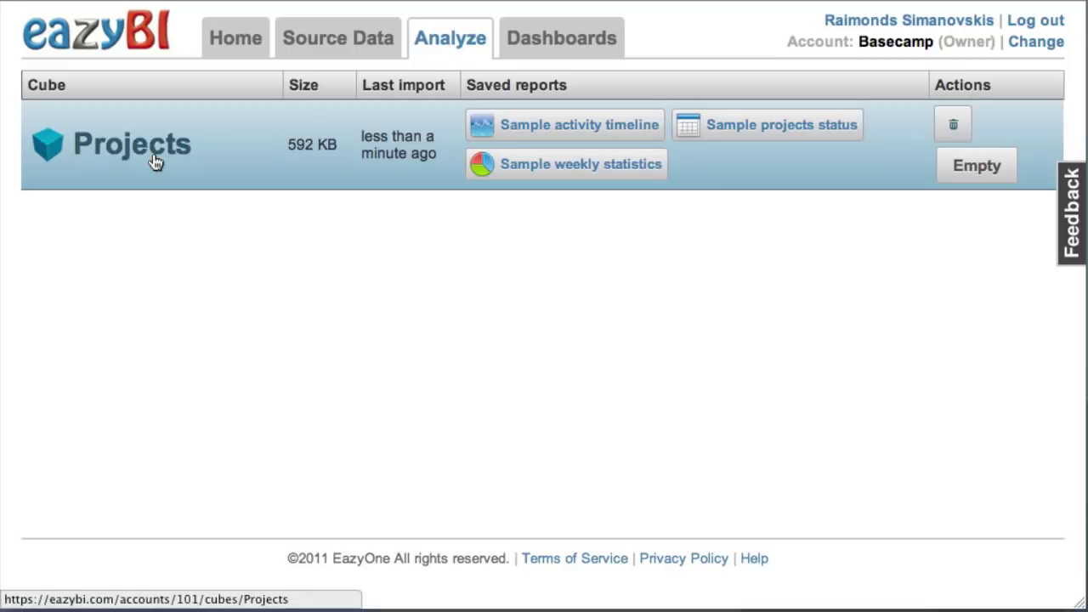
pyautogui.click(154, 162)
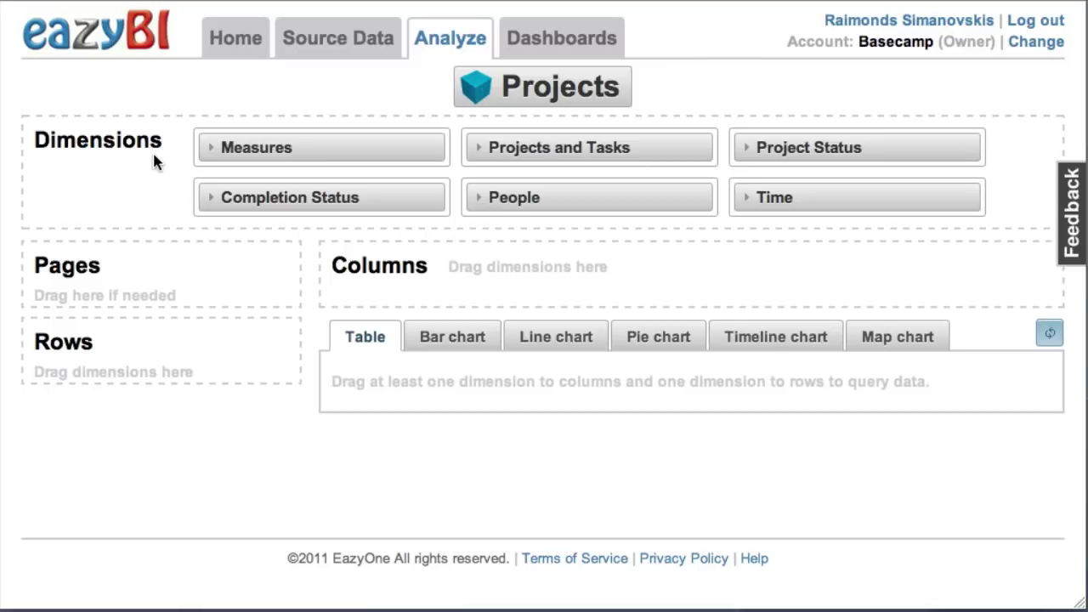
pyautogui.click(210, 153)
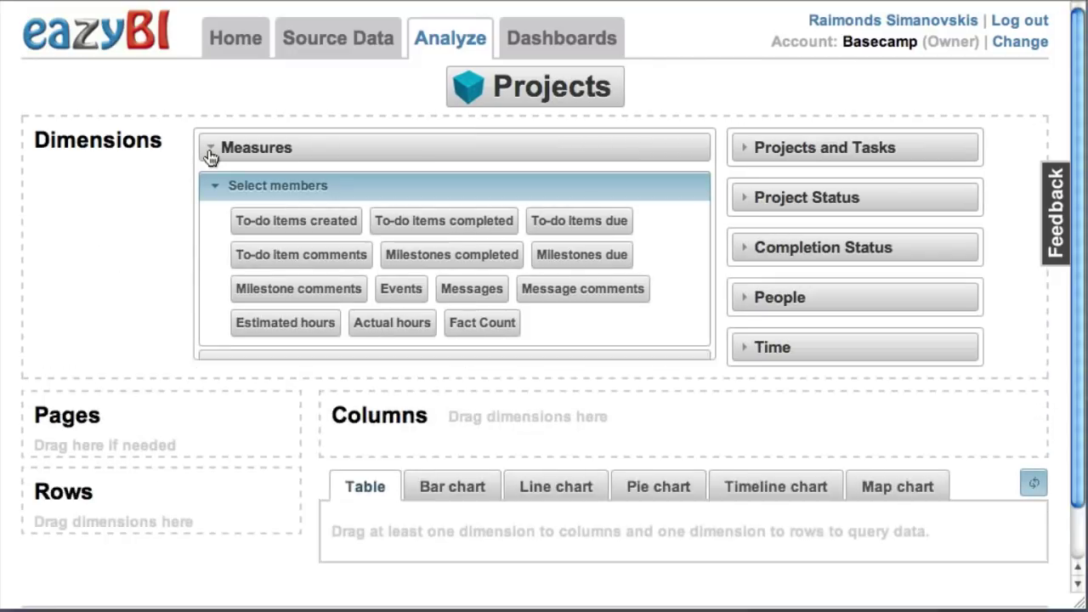
pyautogui.click(224, 365)
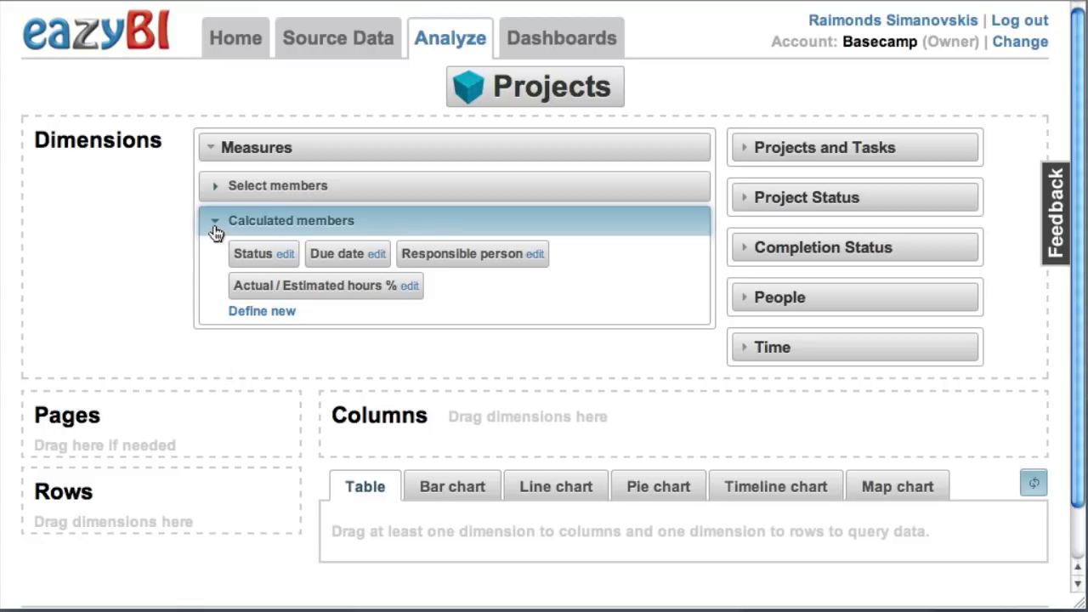
pyautogui.click(214, 148)
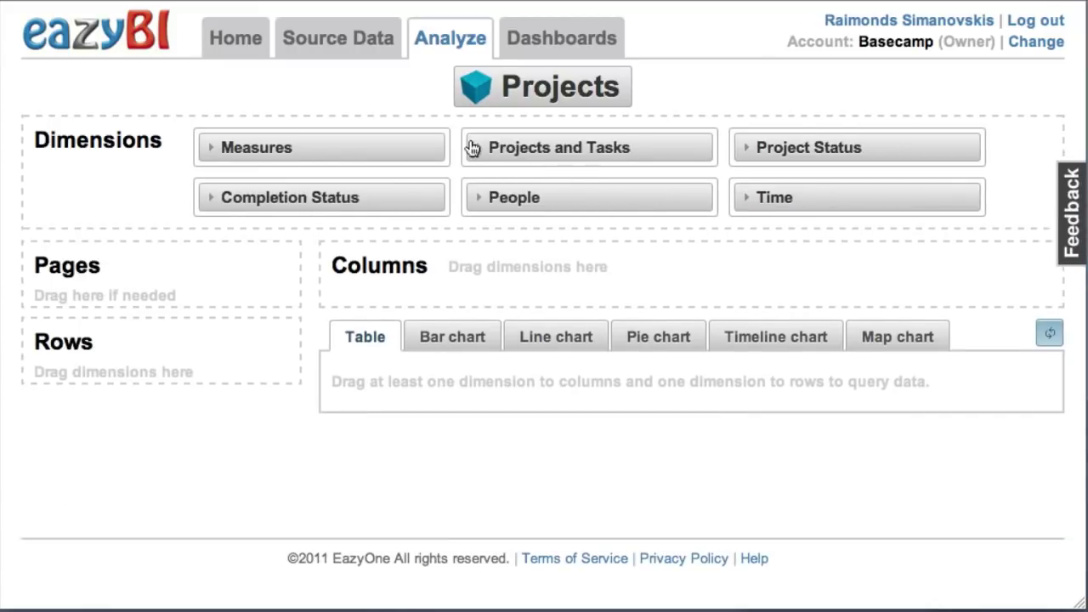
# - Review the hierarchy levels of Projects and Tasks, People and Time, collapsing each afterwards
pyautogui.click(474, 147)
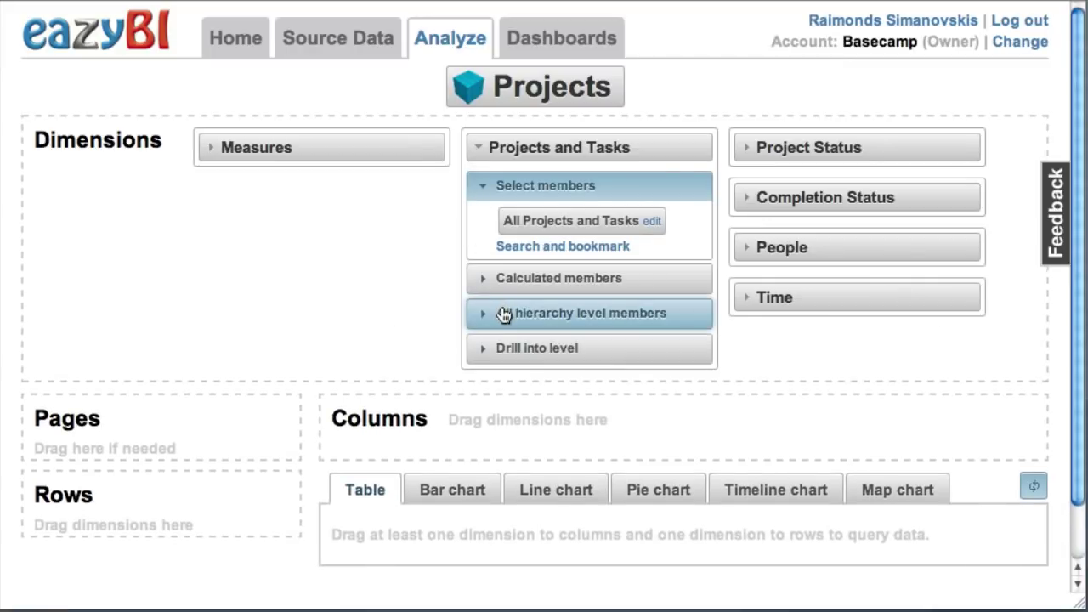
pyautogui.click(488, 317)
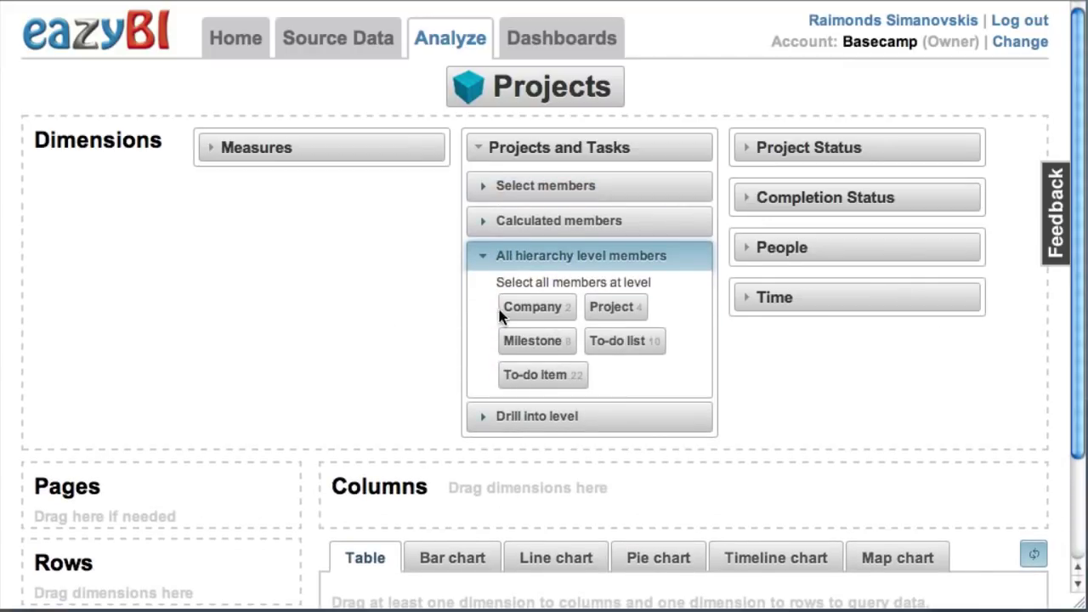
pyautogui.click(476, 149)
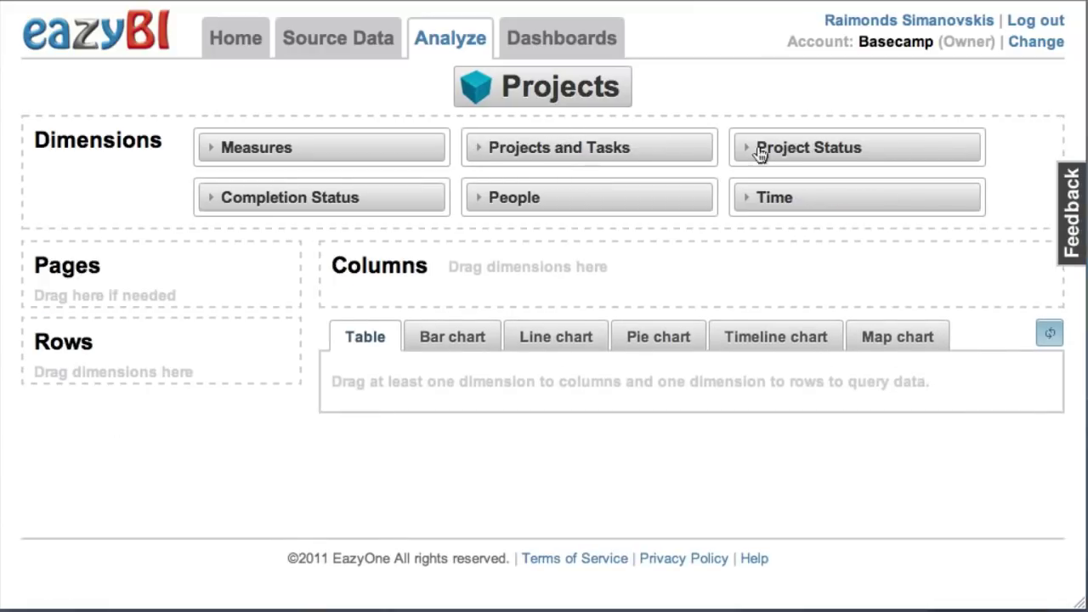
pyautogui.click(481, 202)
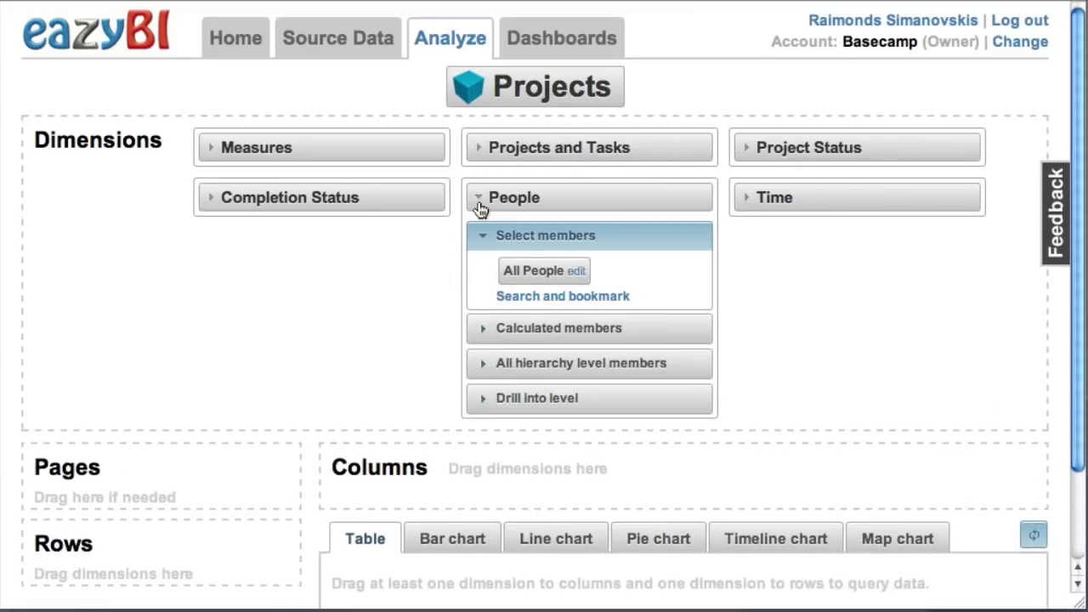
pyautogui.click(486, 361)
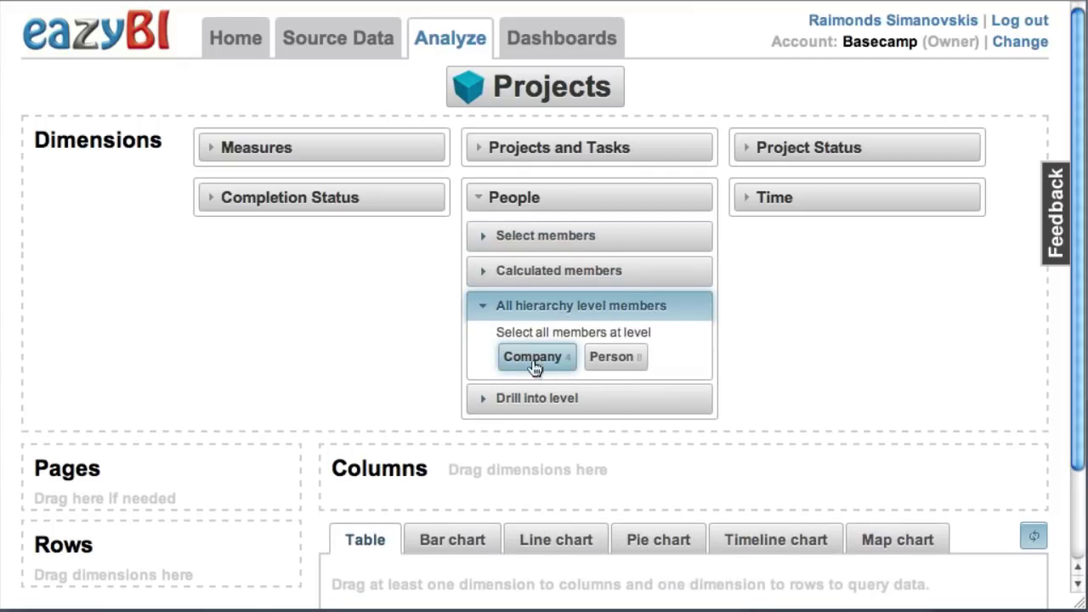
pyautogui.click(482, 204)
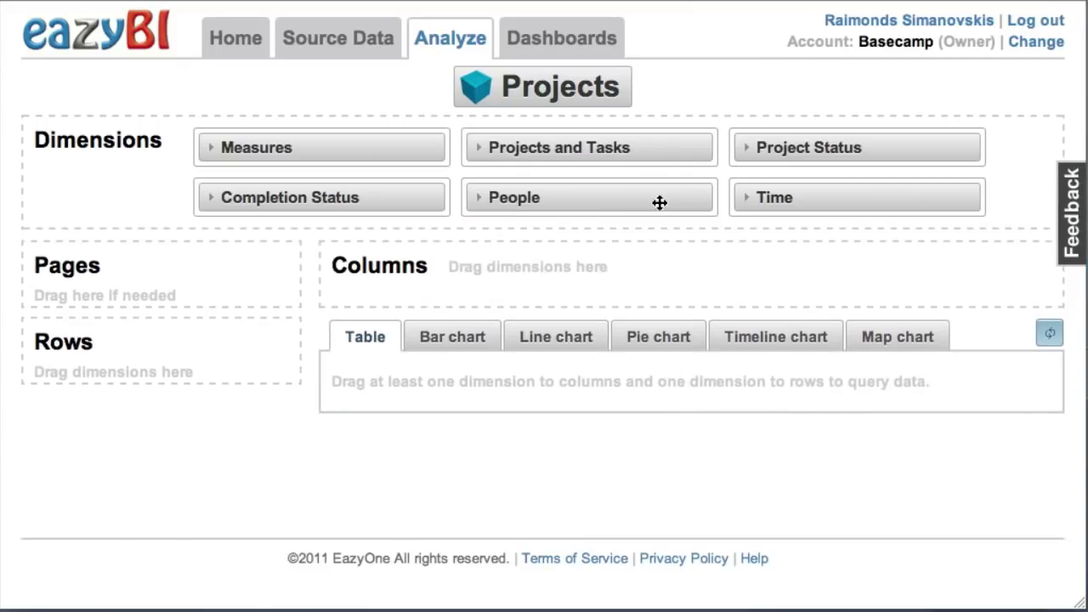
pyautogui.click(755, 208)
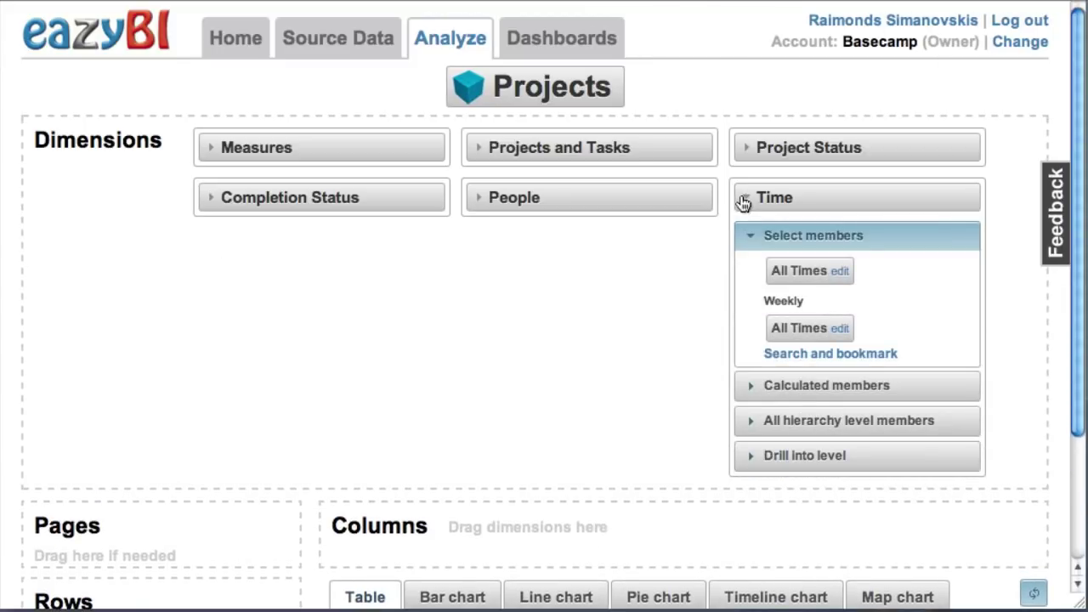
pyautogui.click(753, 420)
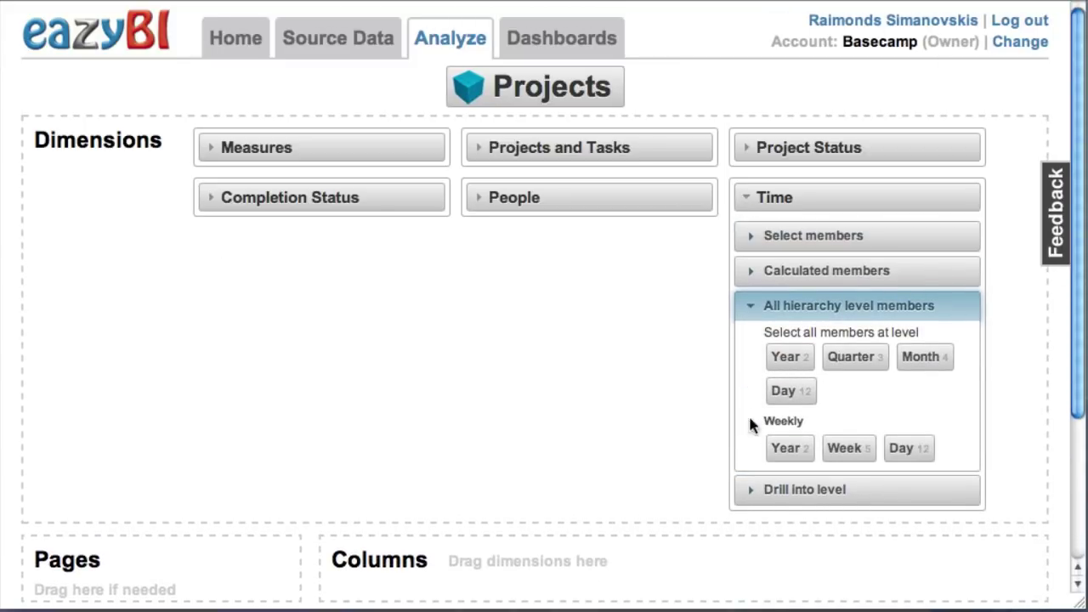
pyautogui.click(743, 200)
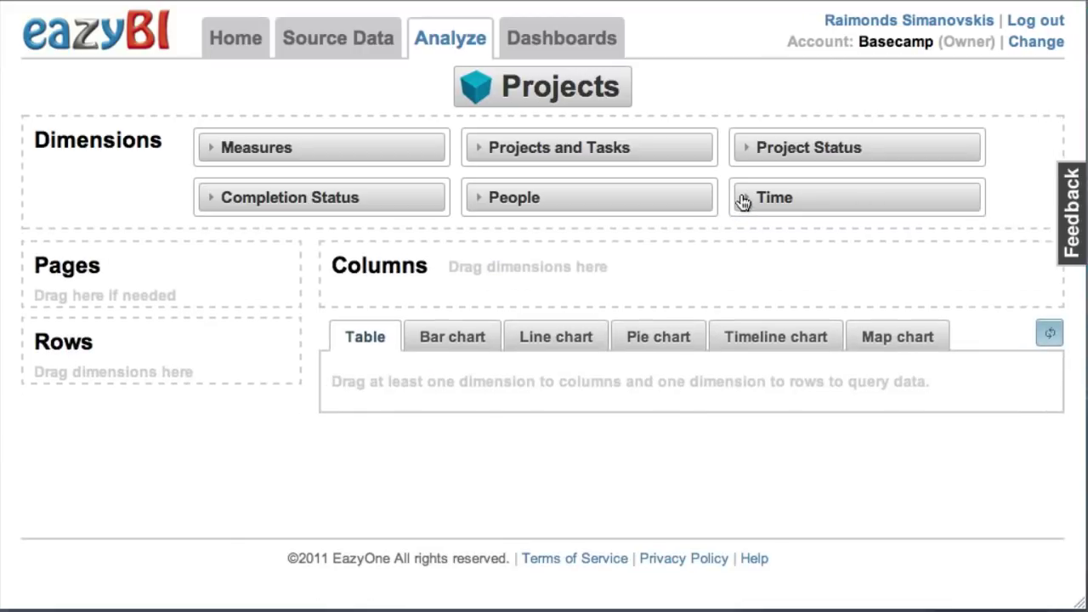
# - Put To-do items due in the columns and Projects and Tasks on the rows
pyautogui.click(220, 155)
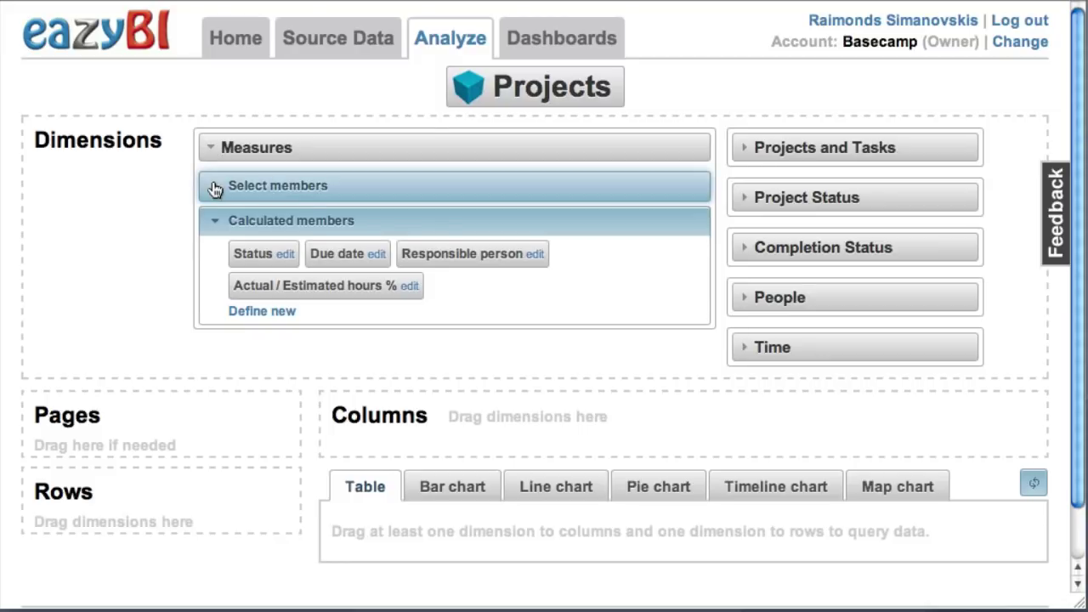
pyautogui.click(215, 187)
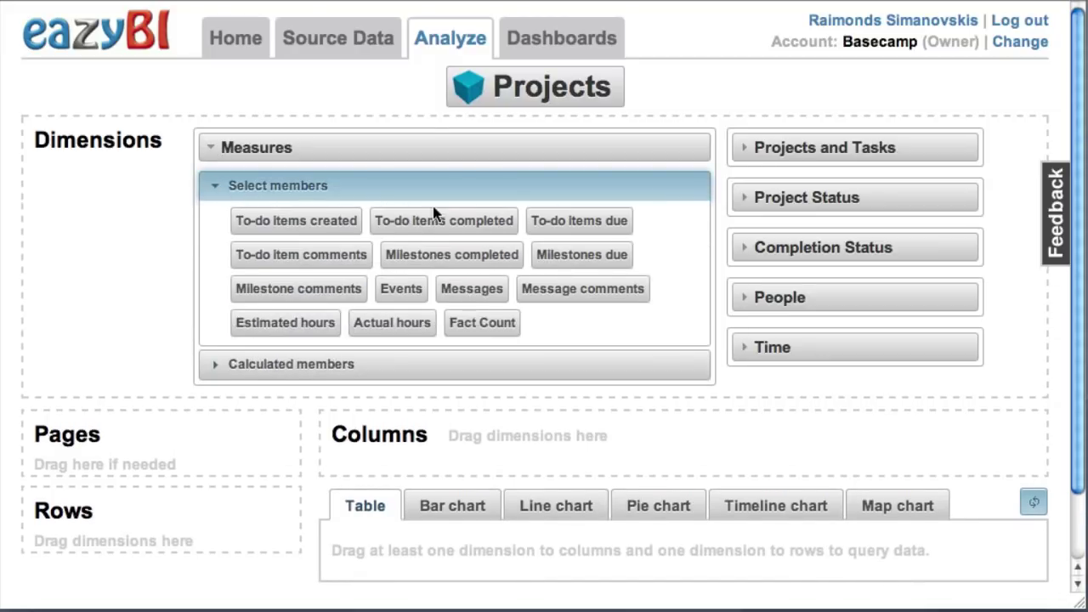
pyautogui.click(576, 218)
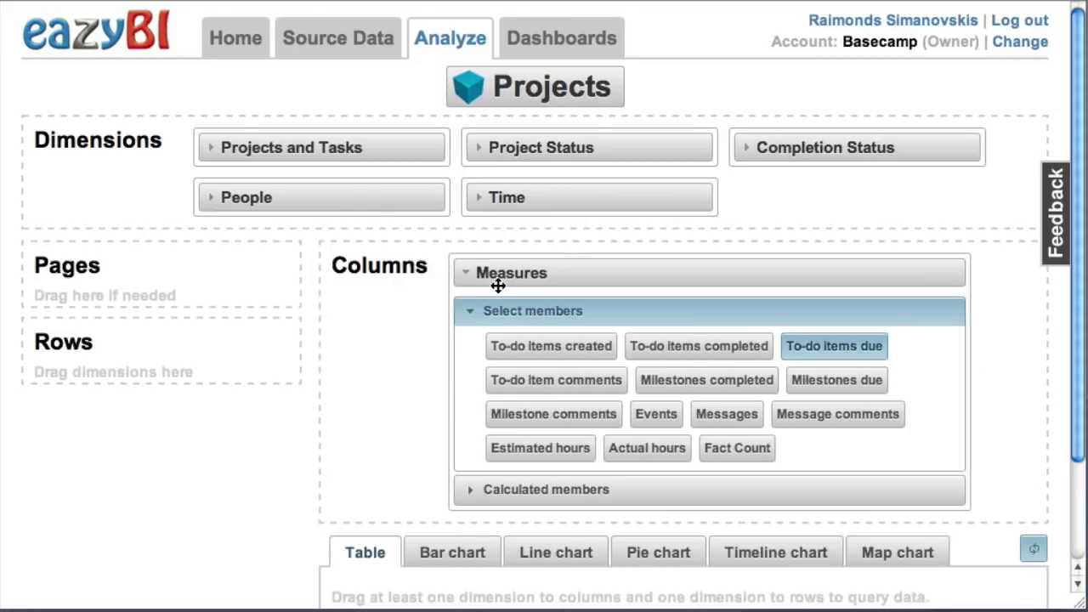
pyautogui.click(464, 274)
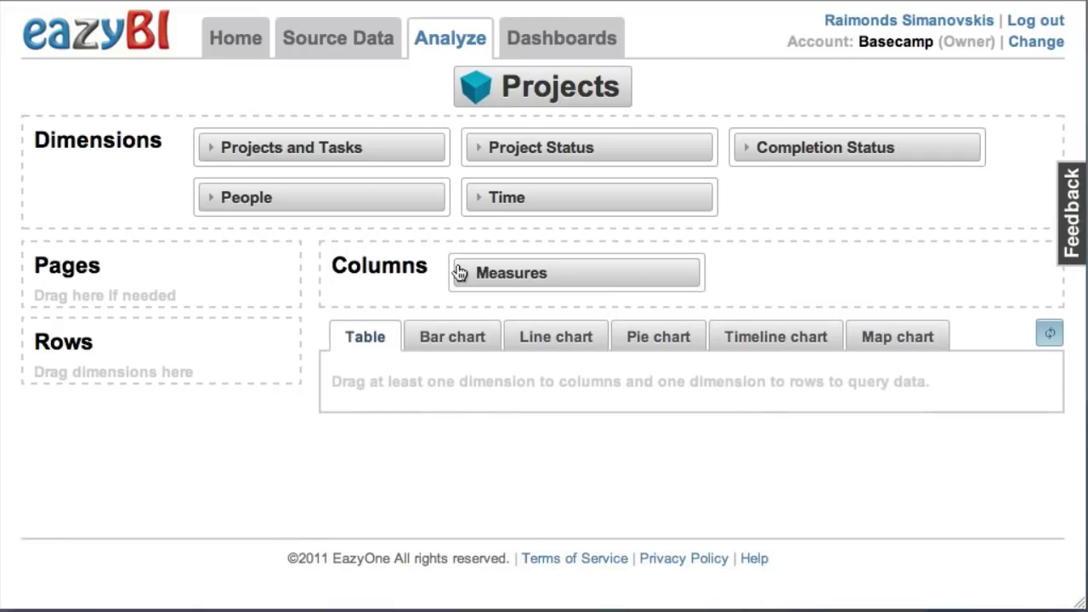
pyautogui.moveTo(240, 148); pyautogui.dragTo(90, 415)
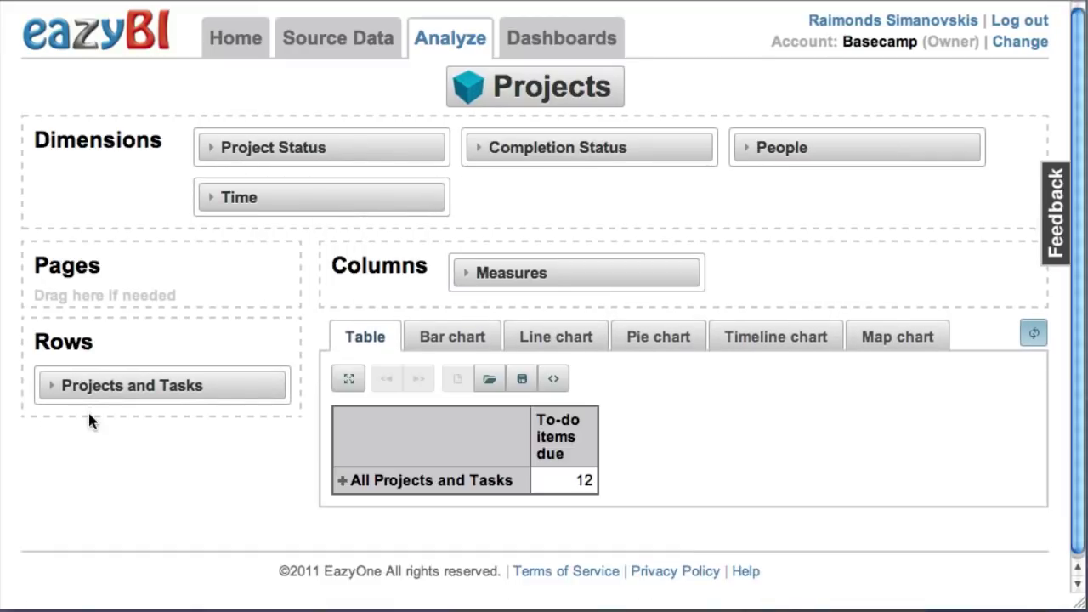
# - Add every person, move People to columns and Measures to Pages
pyautogui.click(745, 147)
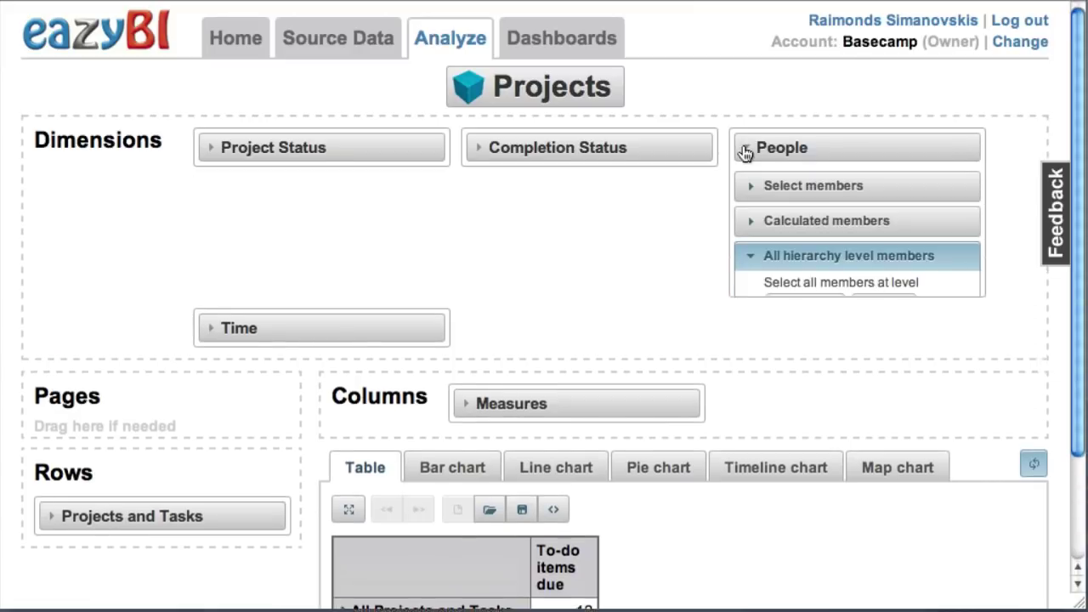
pyautogui.click(882, 309)
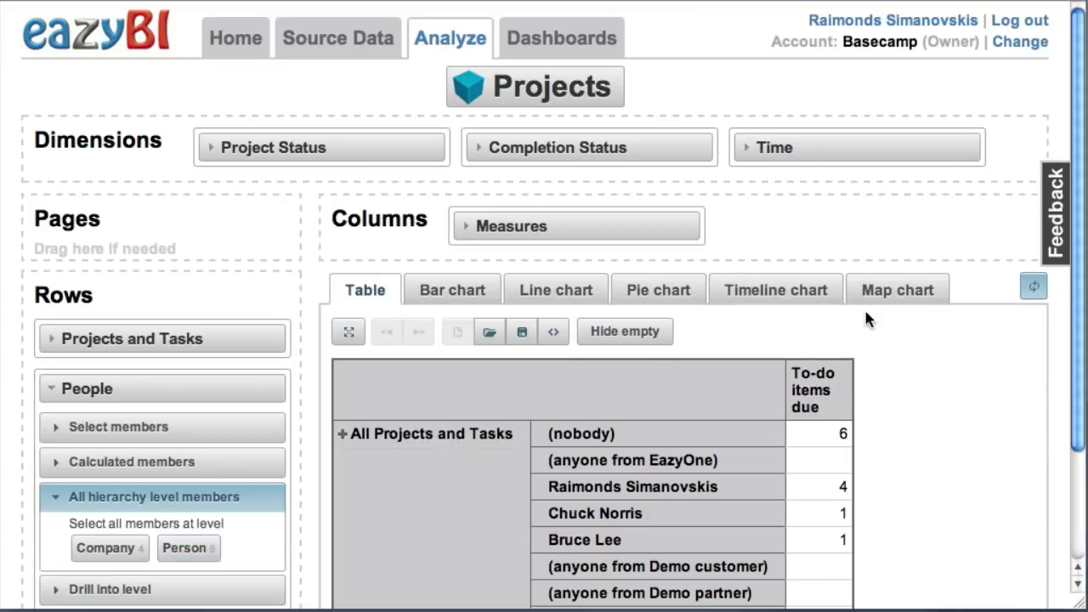
pyautogui.click(48, 396)
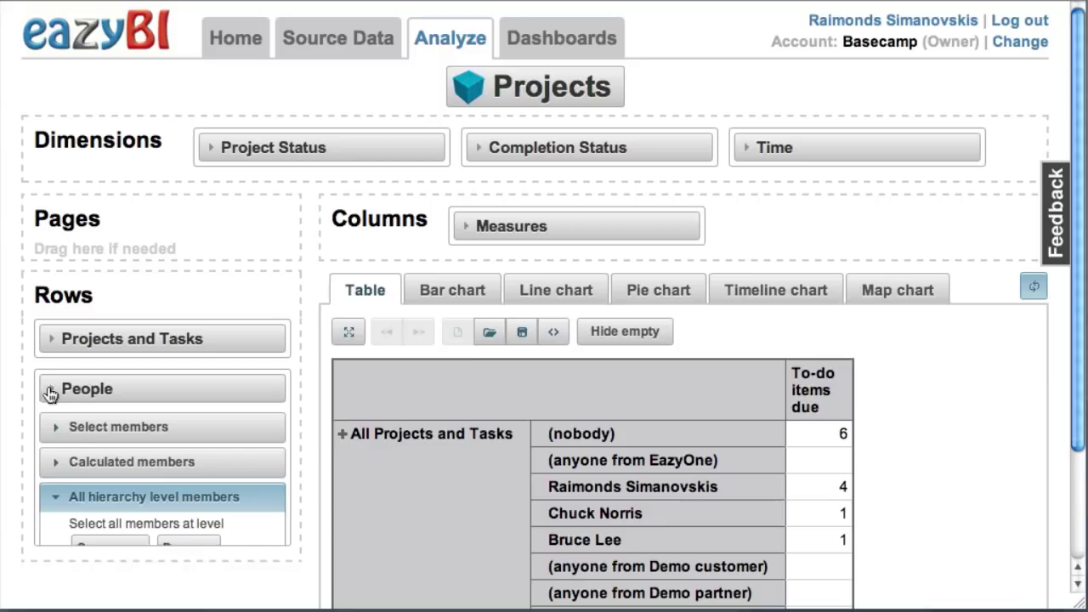
pyautogui.moveTo(117, 392); pyautogui.dragTo(513, 227)
pyautogui.scroll(-2, 441, 483)
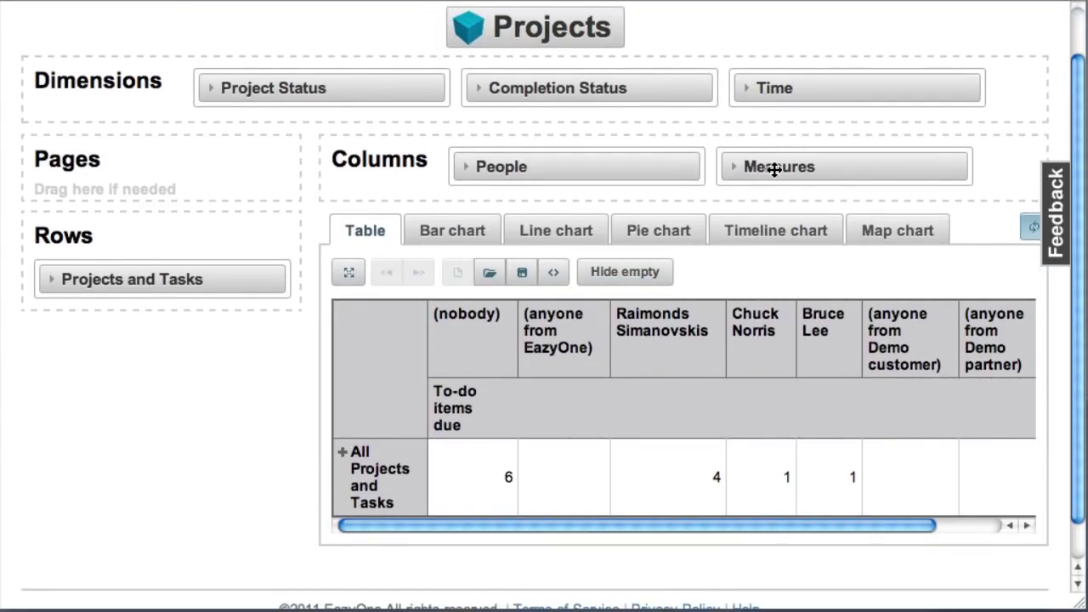
pyautogui.moveTo(774, 170); pyautogui.dragTo(75, 204)
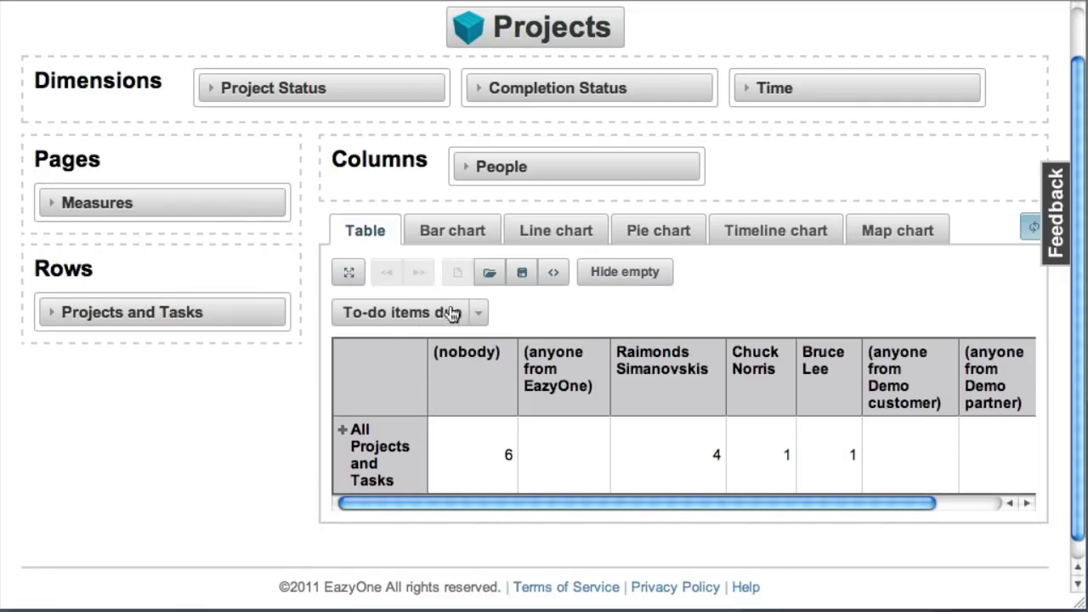
# - Maximize the table and expand All Projects and Tasks down to Design complete's to-do lists
pyautogui.click(348, 272)
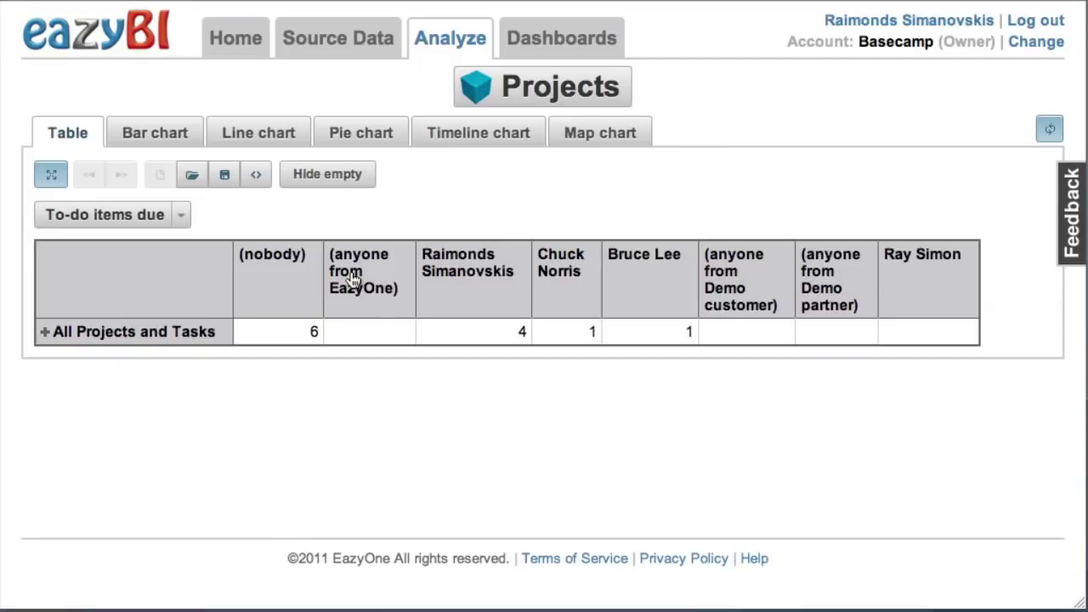
pyautogui.click(44, 332)
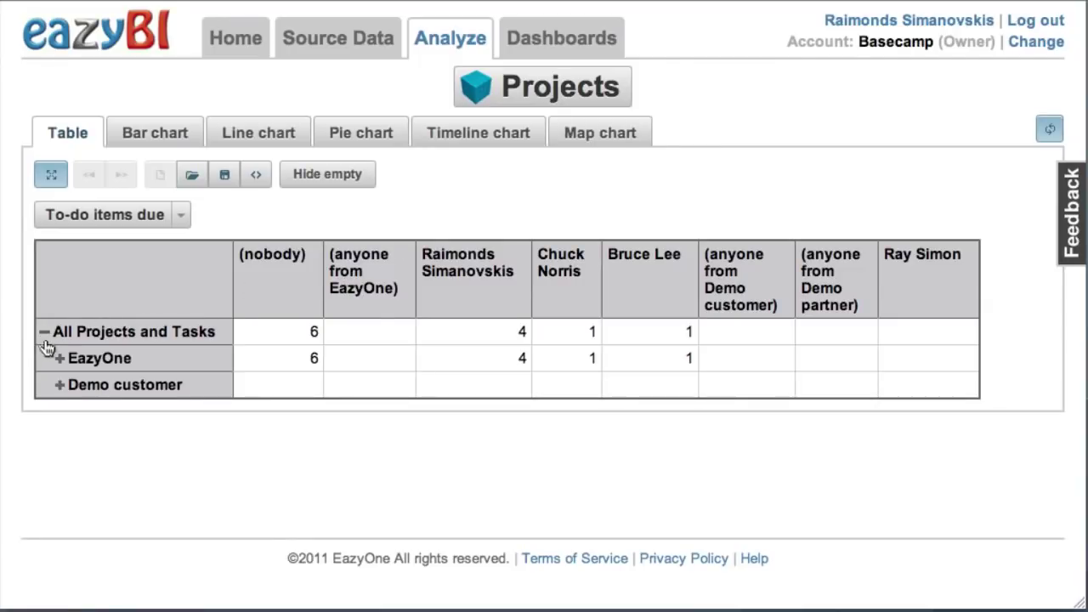
pyautogui.click(57, 359)
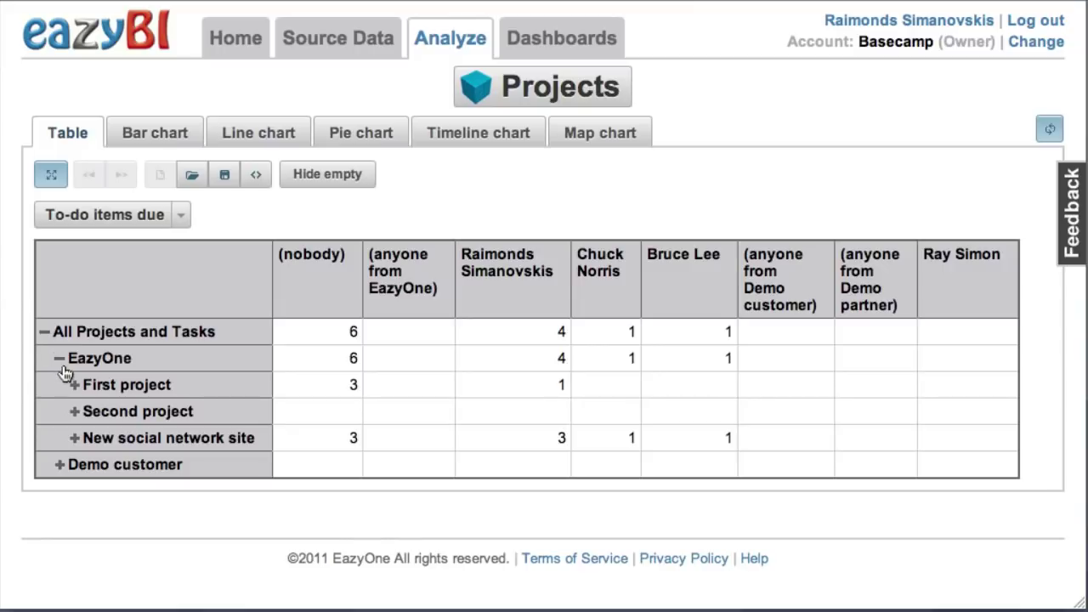
pyautogui.click(73, 387)
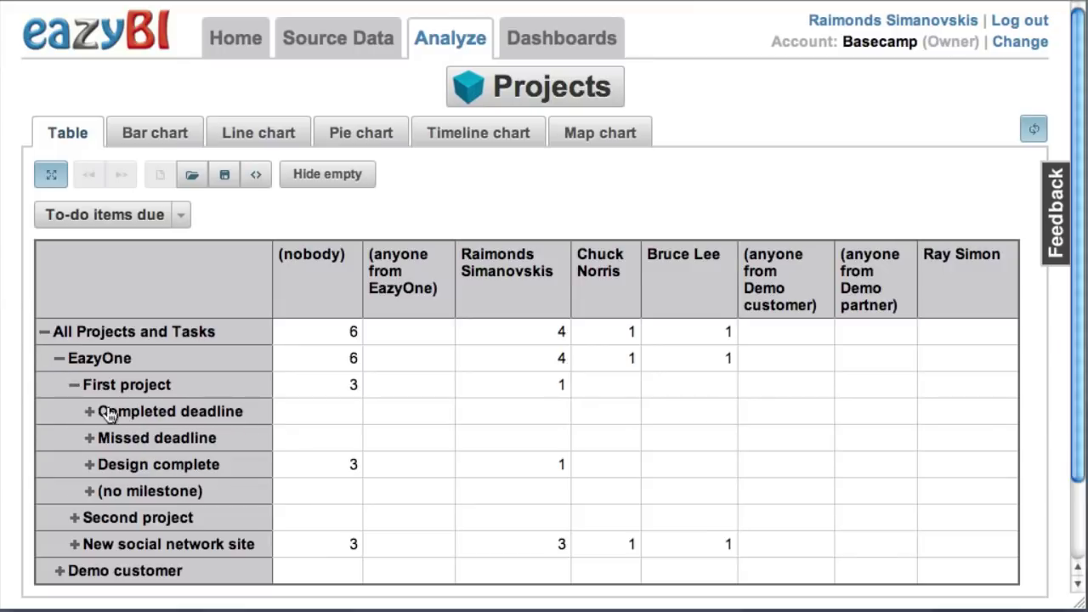
pyautogui.click(89, 465)
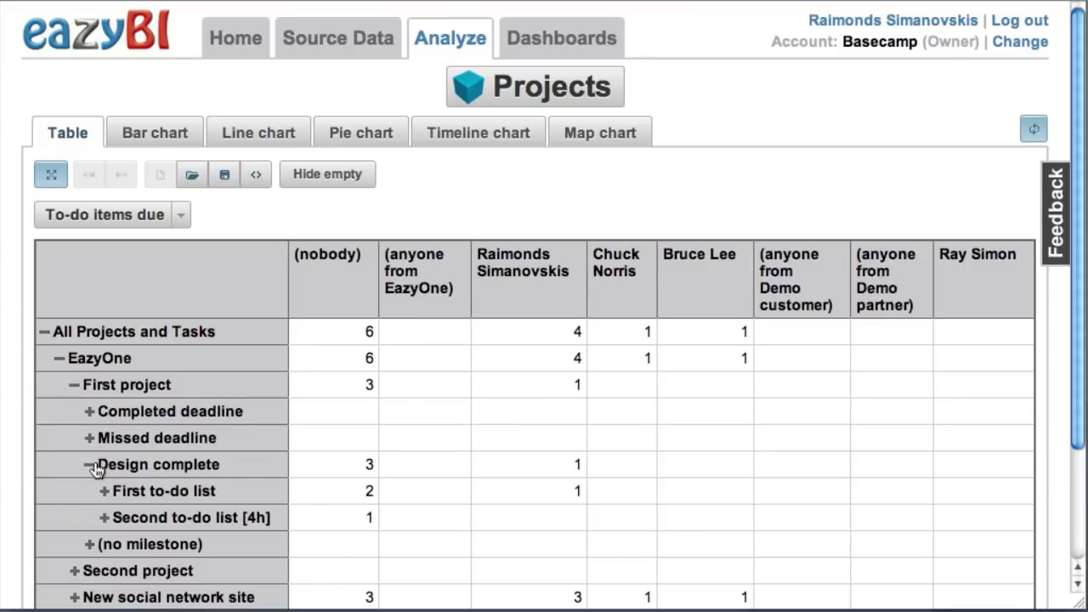
# - Expand New social network site to Iteration 1's user stories, then collapse All Projects and Tasks
pyautogui.scroll(-4, 95, 470)
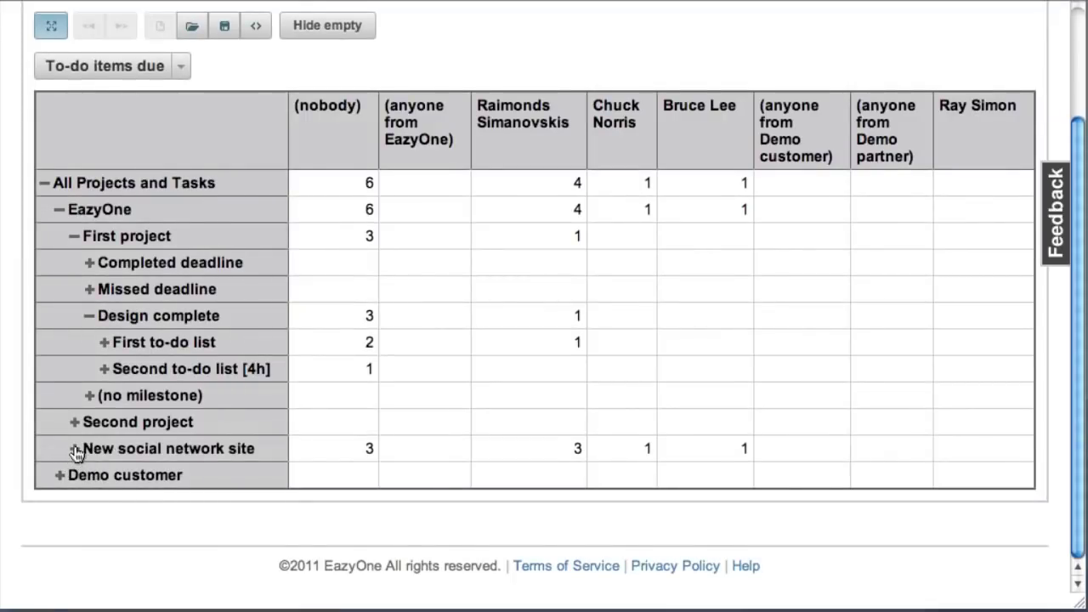
pyautogui.click(74, 449)
pyautogui.click(89, 476)
pyautogui.scroll(2, 43, 261)
pyautogui.click(43, 262)
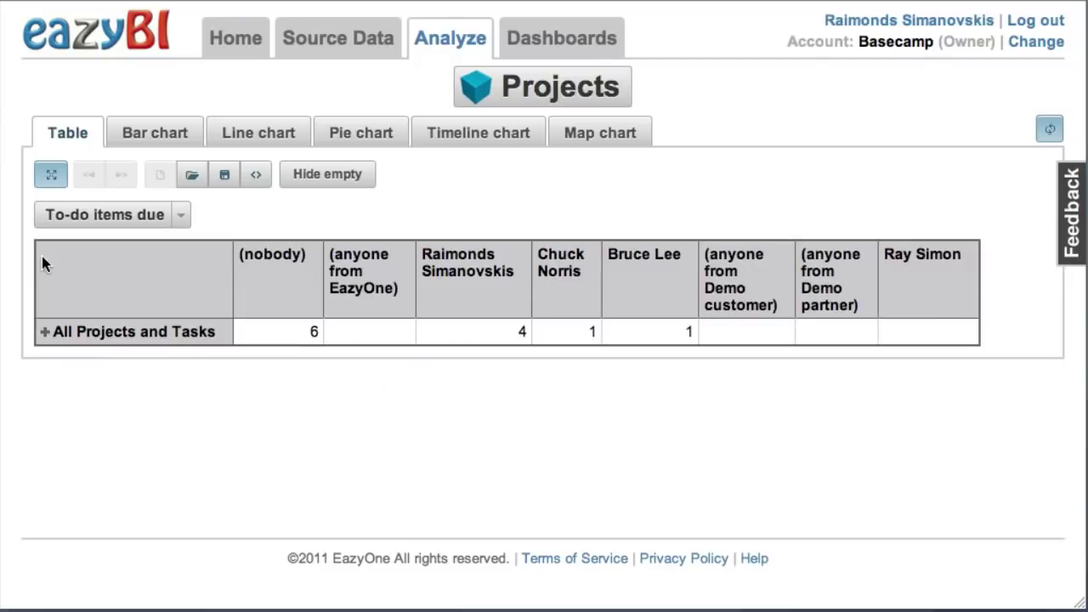
# - Load Sample projects status and expand New social network site down to User can log in's tasks
pyautogui.click(192, 175)
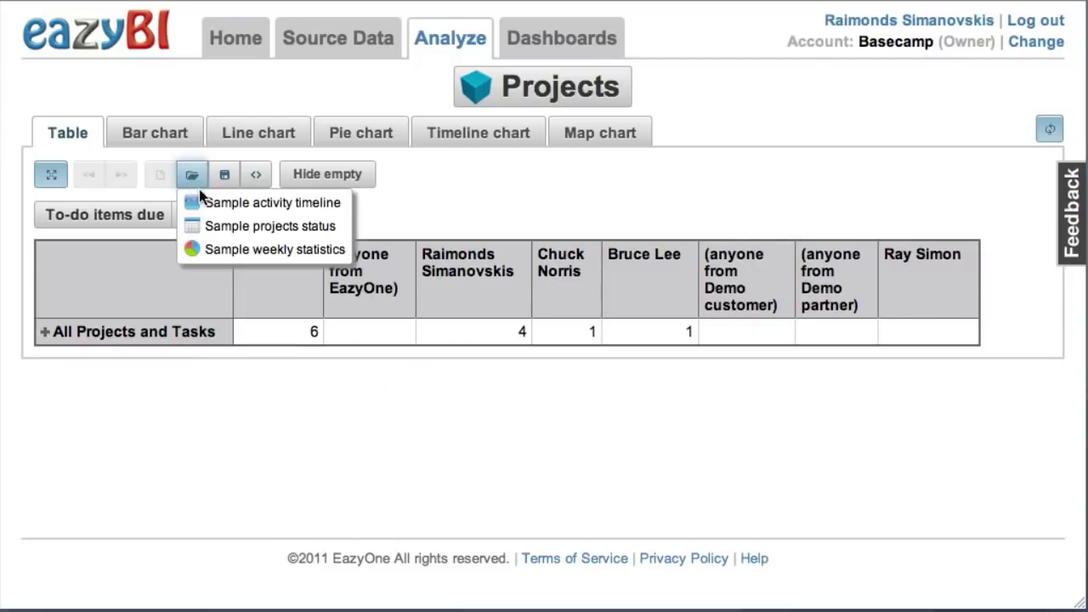
pyautogui.click(250, 227)
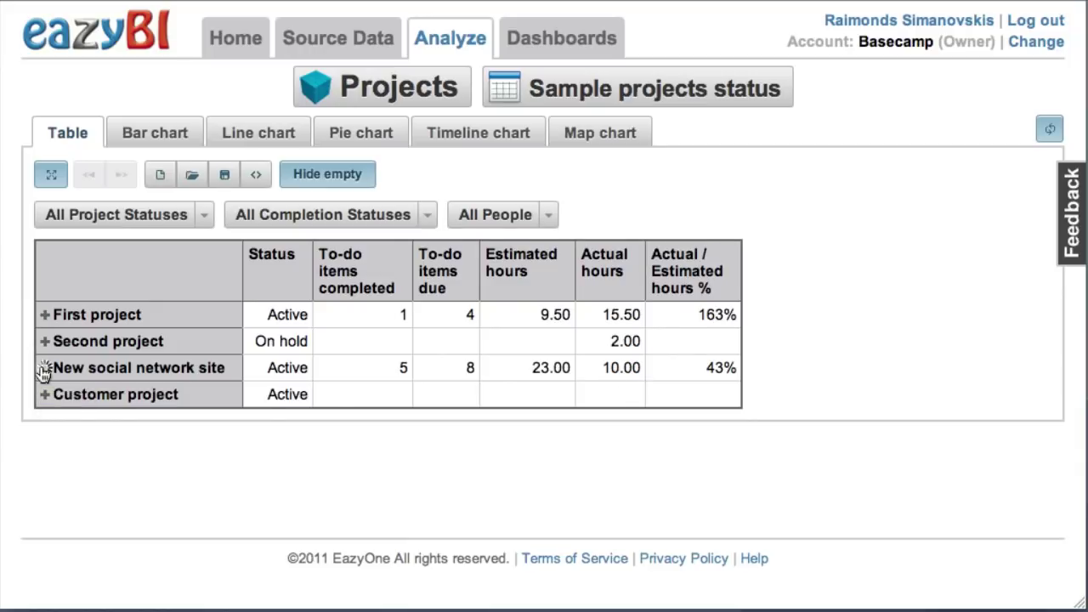
pyautogui.click(45, 369)
pyautogui.click(59, 397)
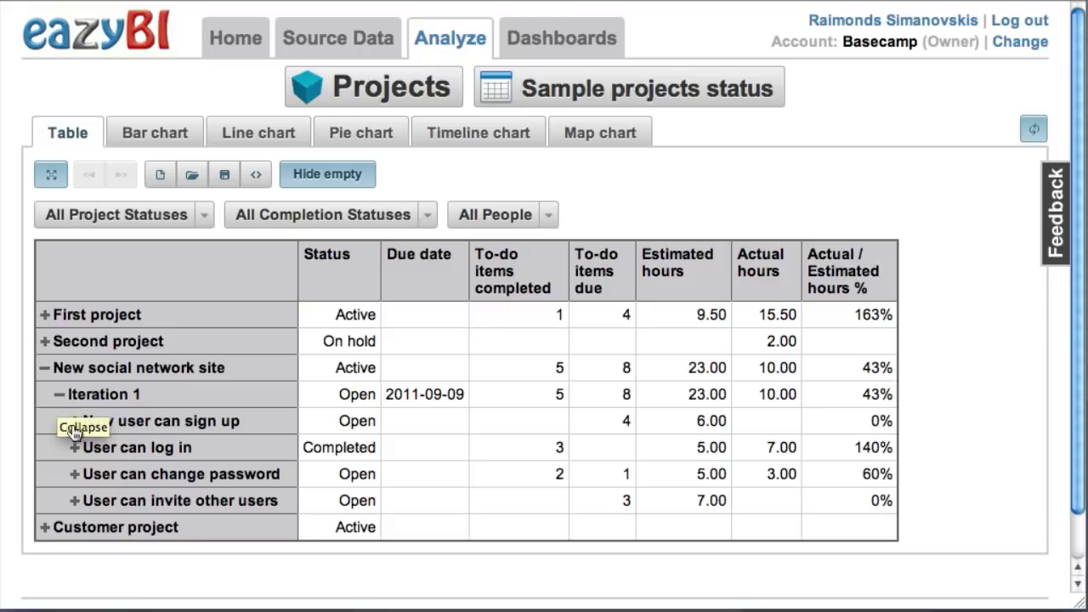
pyautogui.click(75, 449)
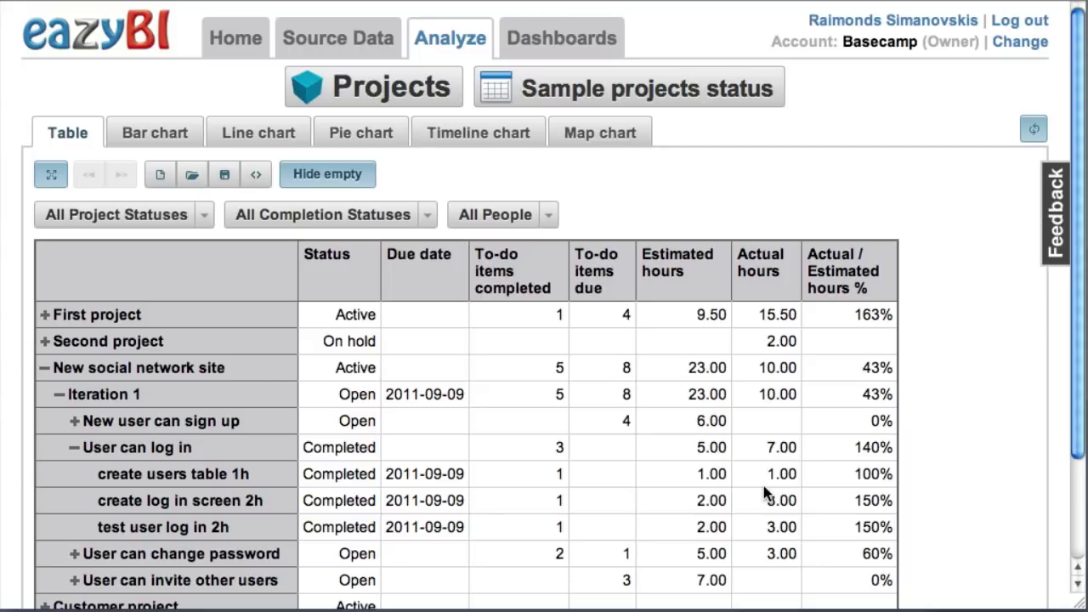
# - Highlight the 1.00 estimated hours value, then clear the highlight
pyautogui.moveTo(695, 474); pyautogui.dragTo(728, 478)
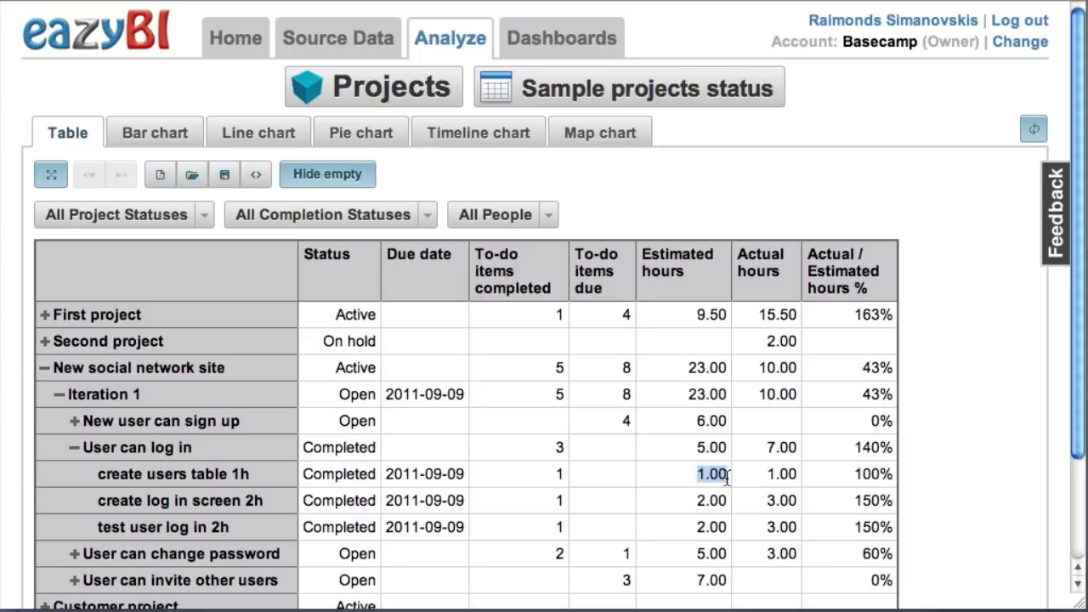
pyautogui.click(247, 478)
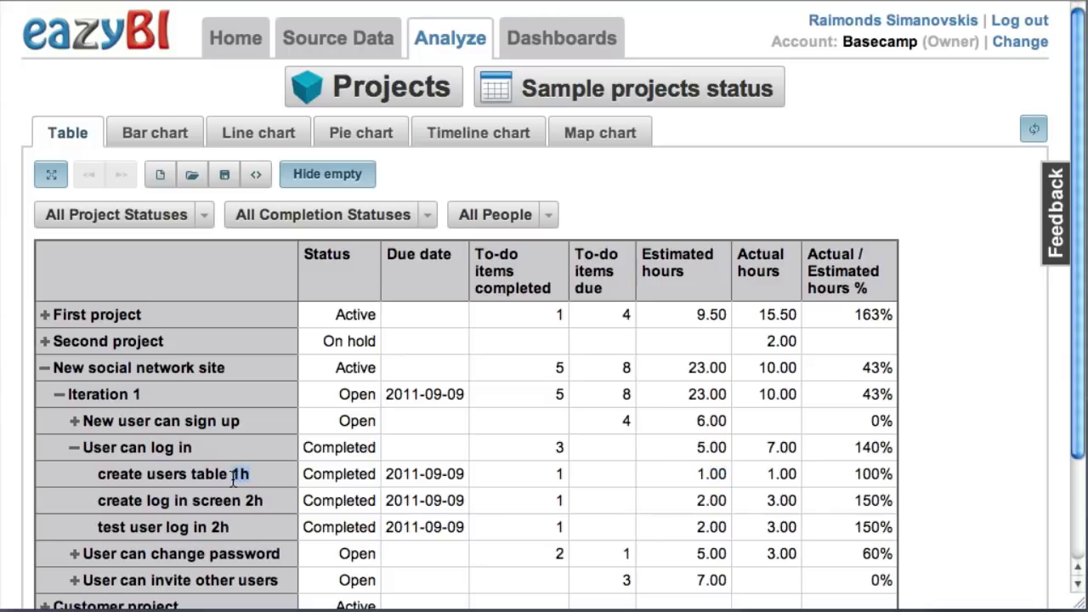
pyautogui.scroll(-2, 303, 502)
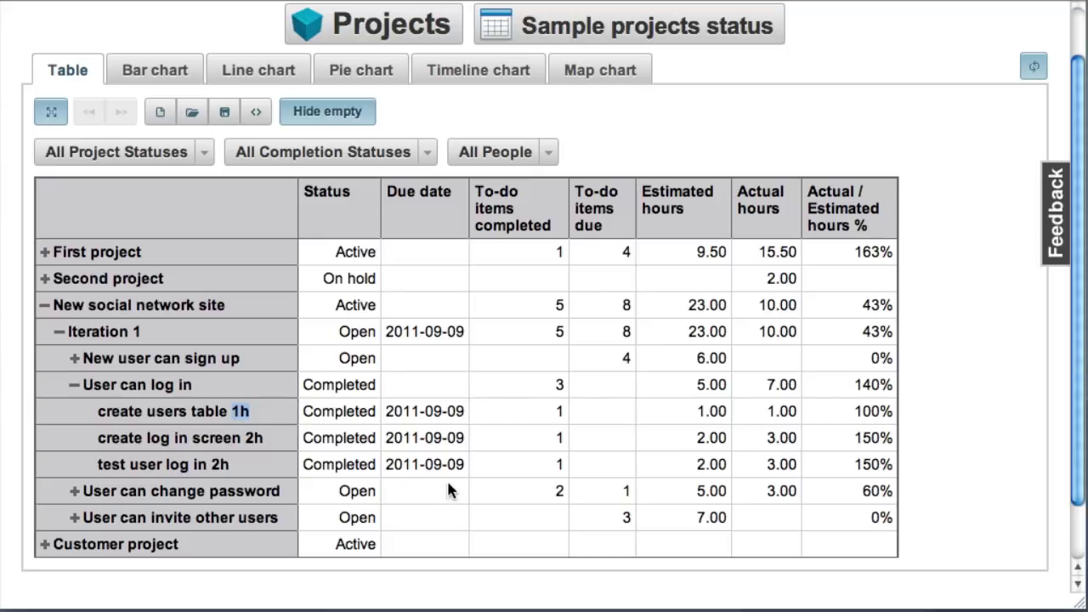
# - Filter to Active projects and Overdue items, expand New user can sign up, then restore All Completion Statuses
pyautogui.click(204, 154)
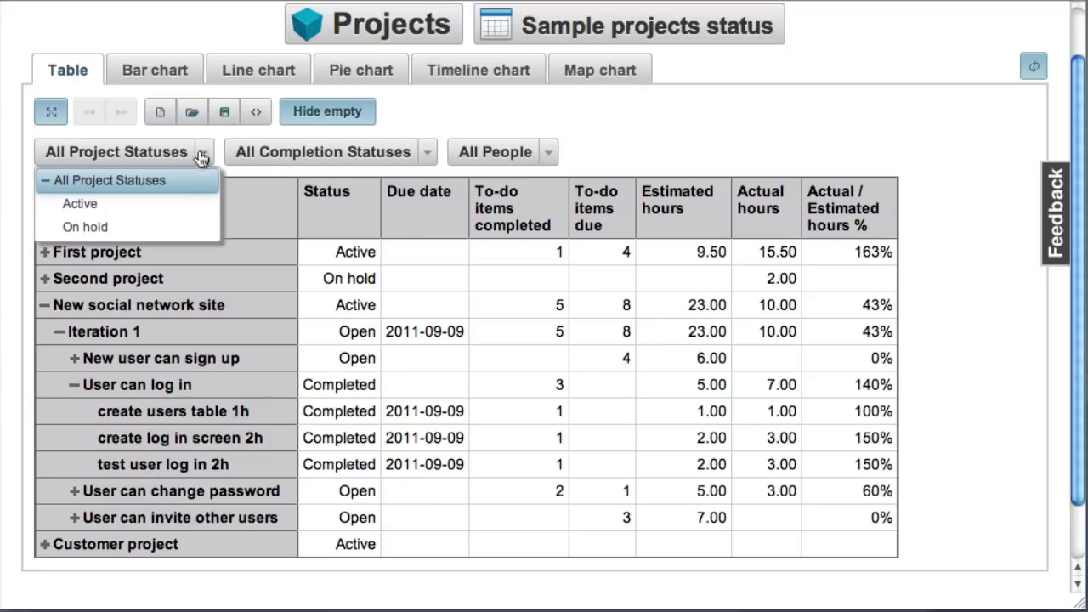
pyautogui.click(174, 207)
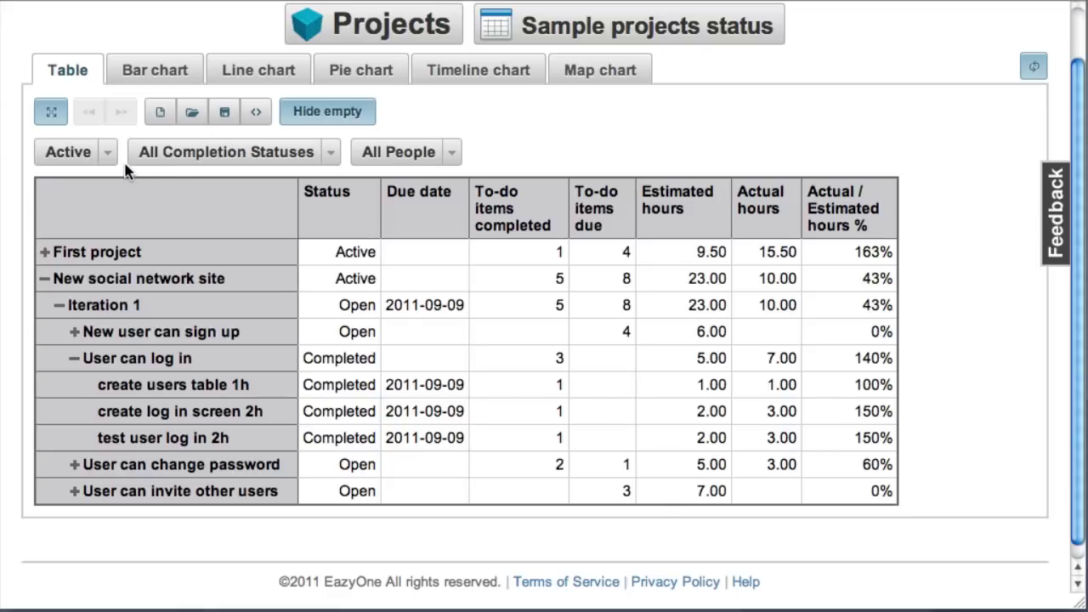
pyautogui.click(330, 153)
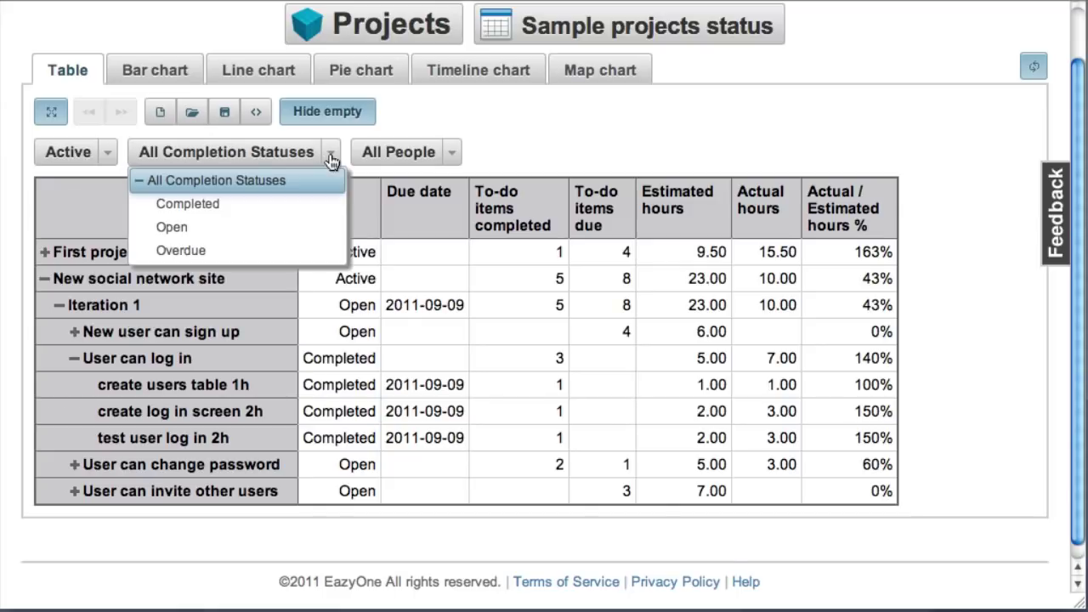
pyautogui.click(256, 250)
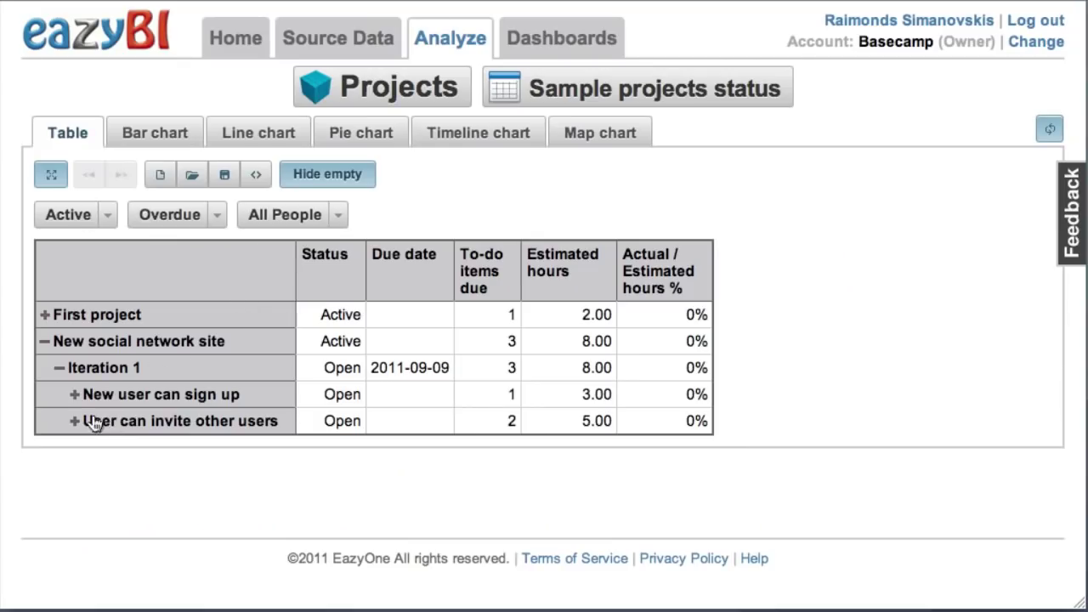
pyautogui.click(75, 395)
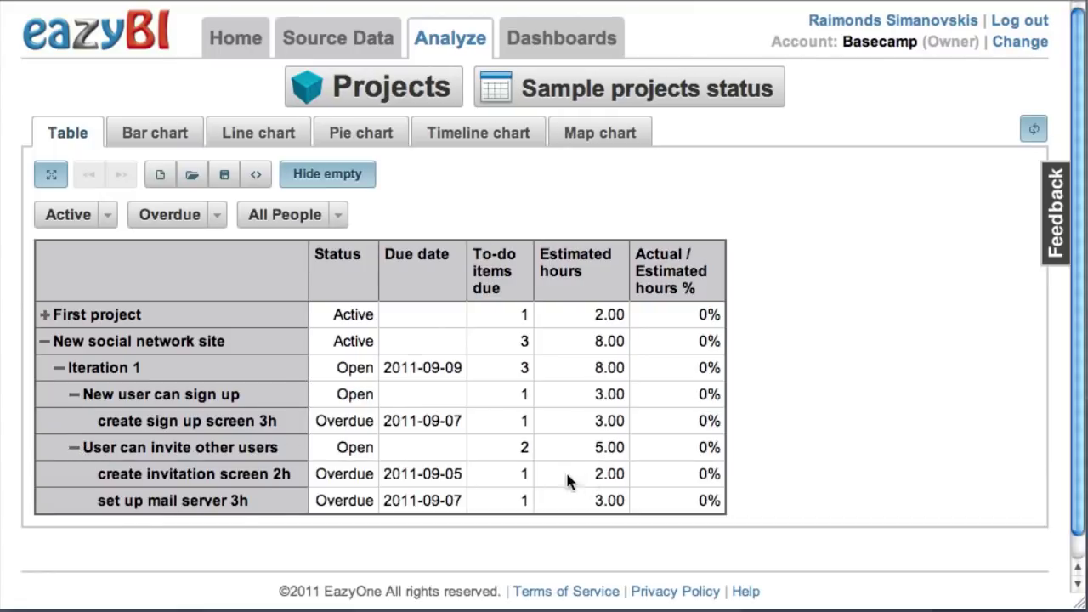
pyautogui.click(217, 218)
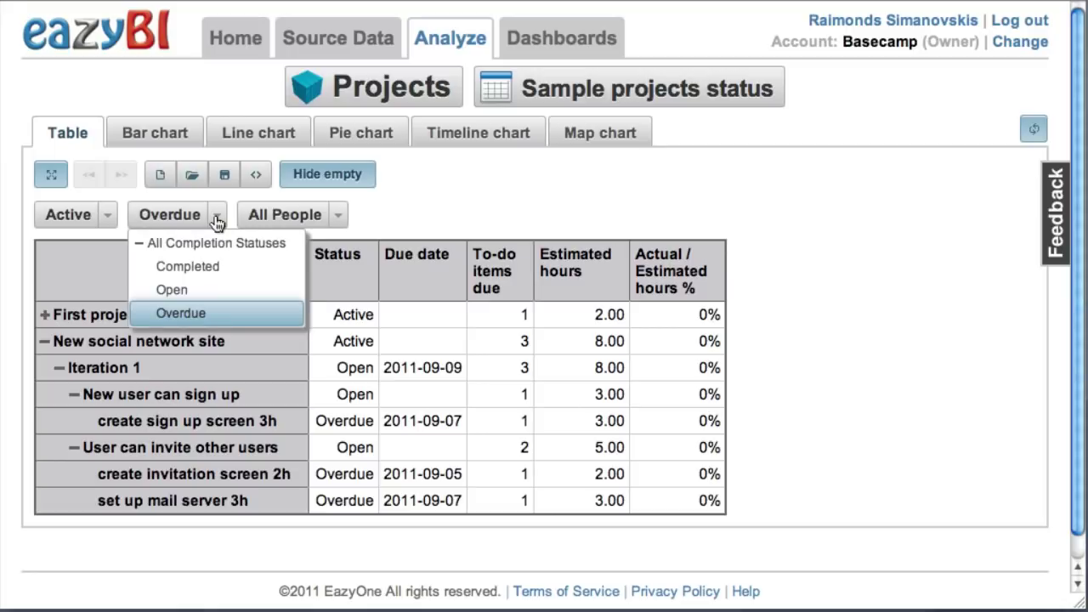
pyautogui.click(218, 245)
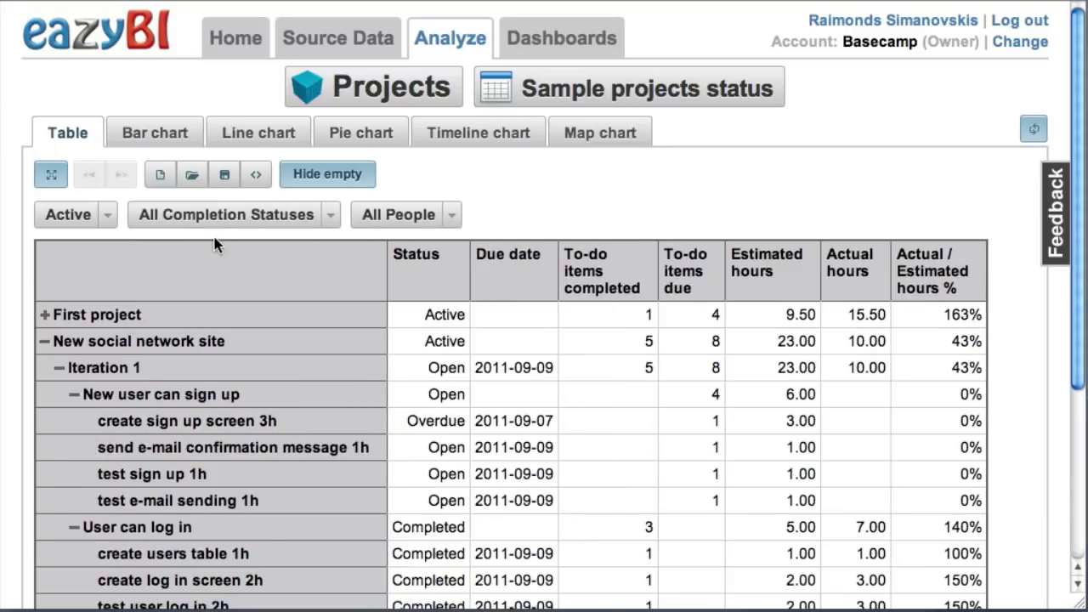
pyautogui.click(453, 218)
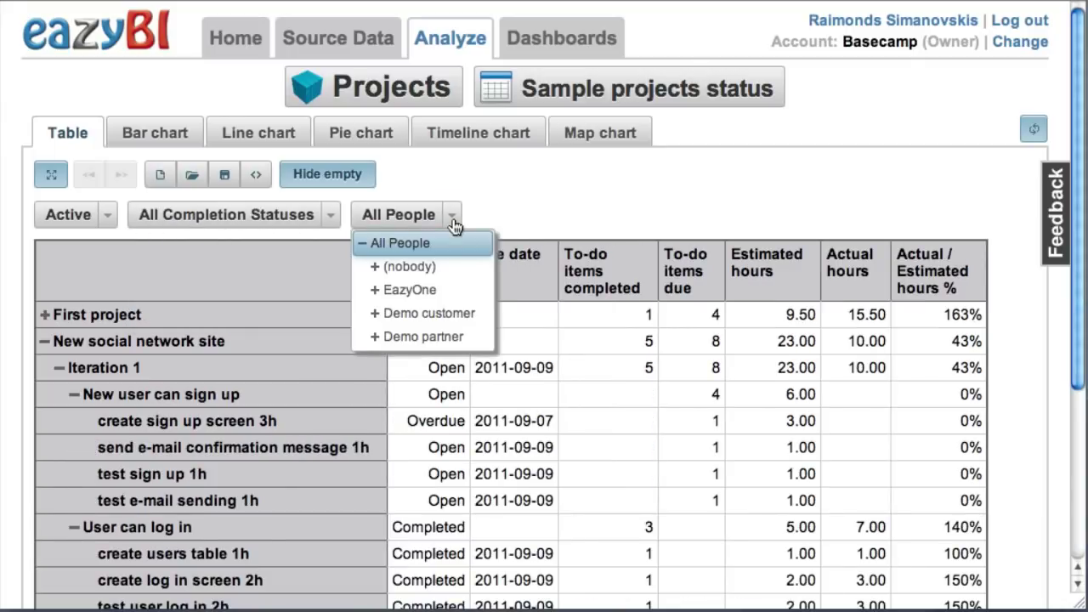
pyautogui.click(375, 290)
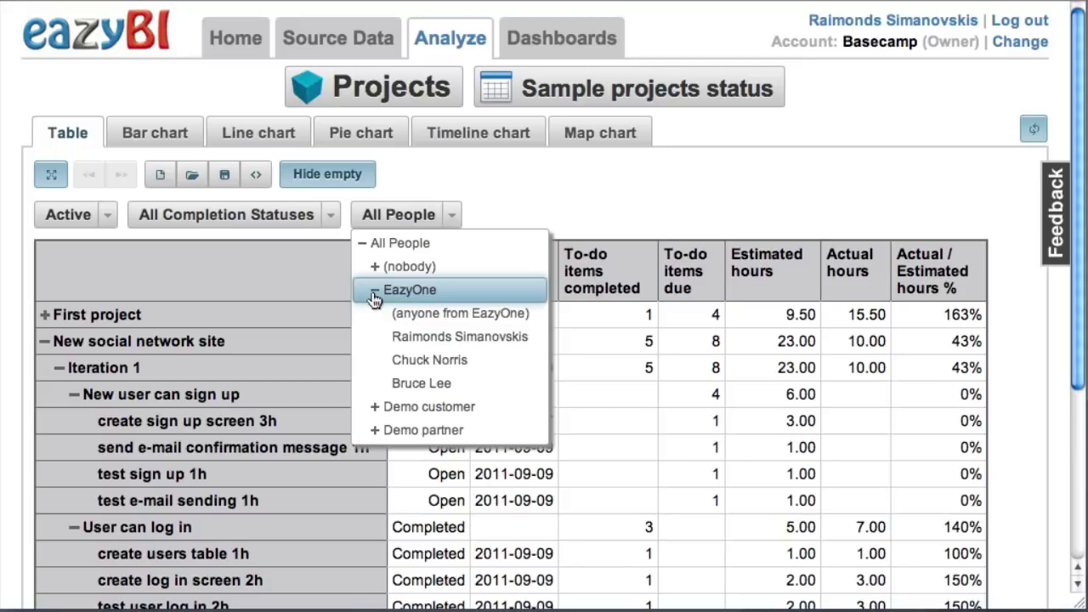
pyautogui.click(476, 339)
pyautogui.scroll(-1, 478, 341)
pyautogui.scroll(-5, 479, 342)
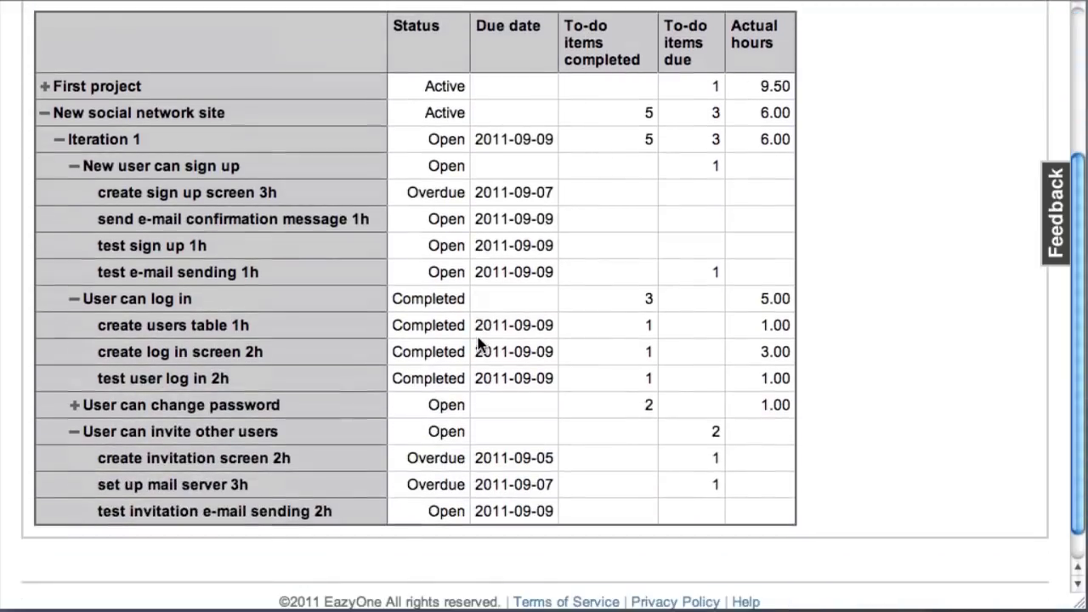
pyautogui.scroll(6, 479, 344)
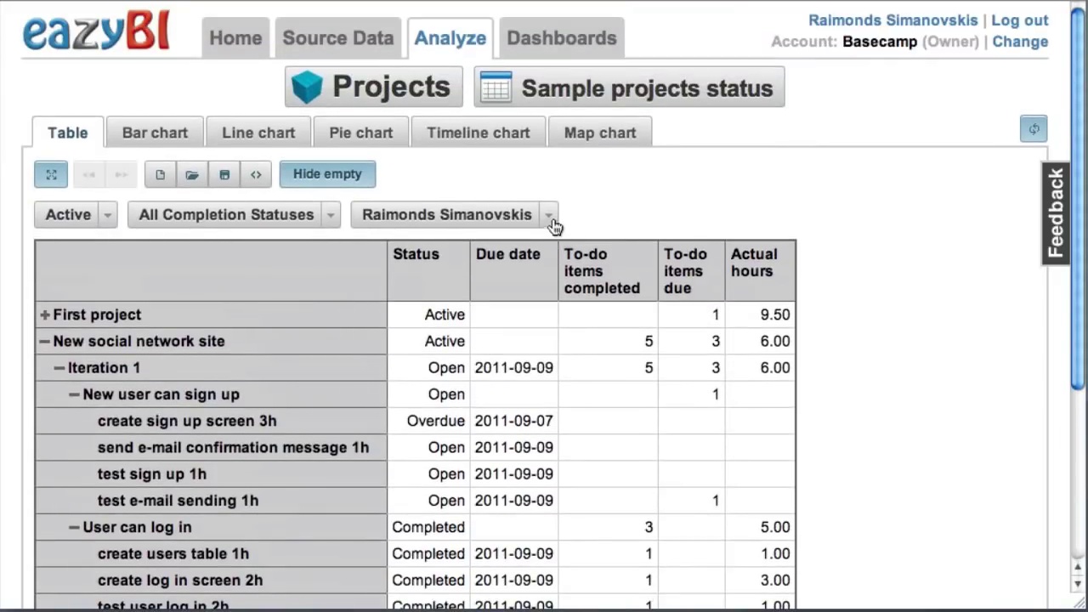
pyautogui.click(551, 217)
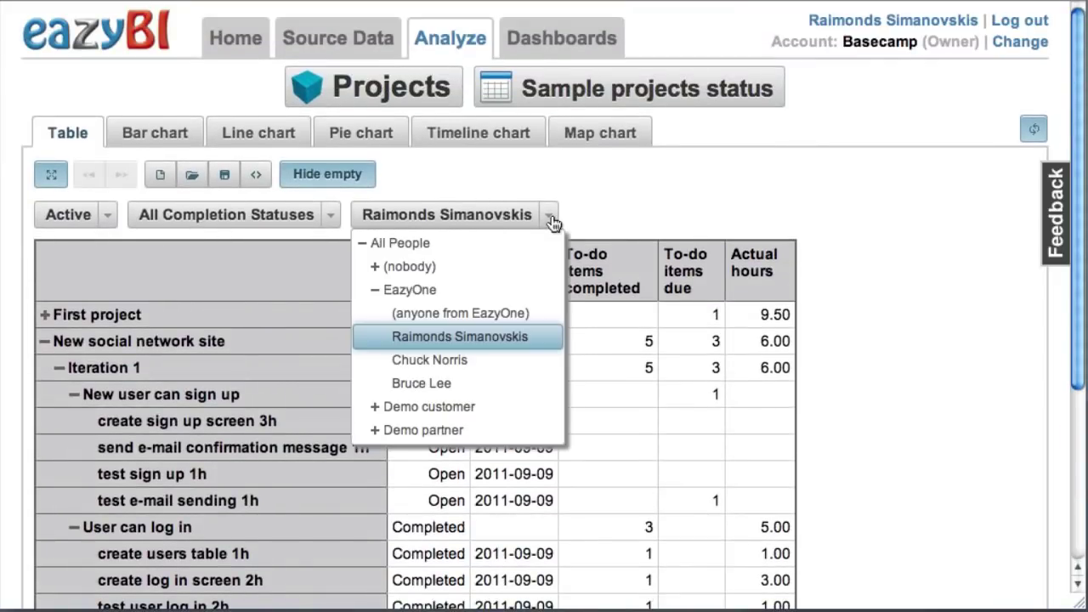
pyautogui.click(507, 359)
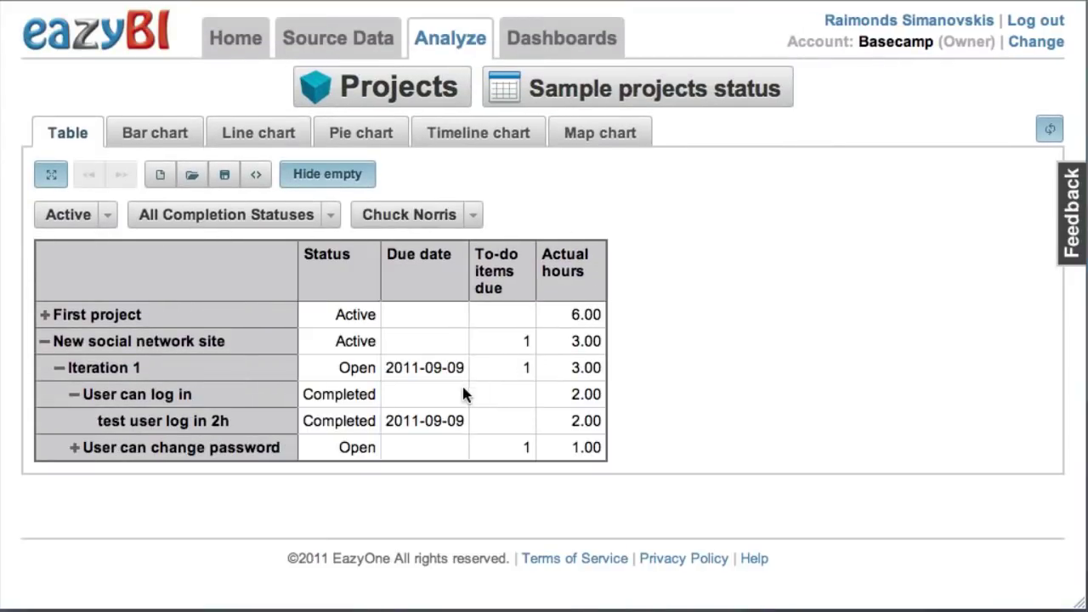
pyautogui.click(471, 218)
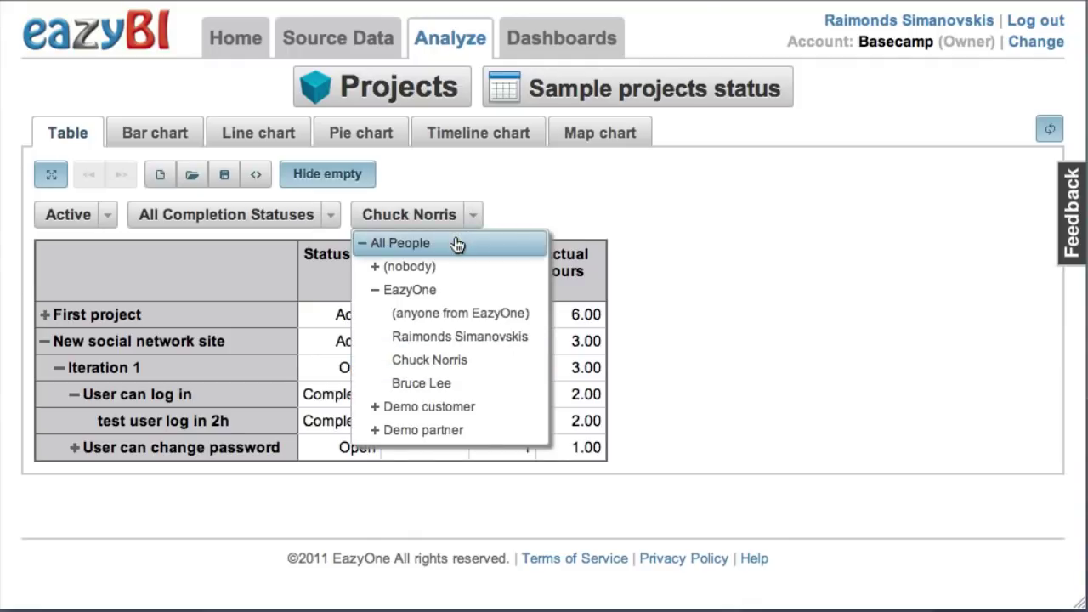
# - Select New social network site and drill into its individual to-do items
pyautogui.click(89, 343)
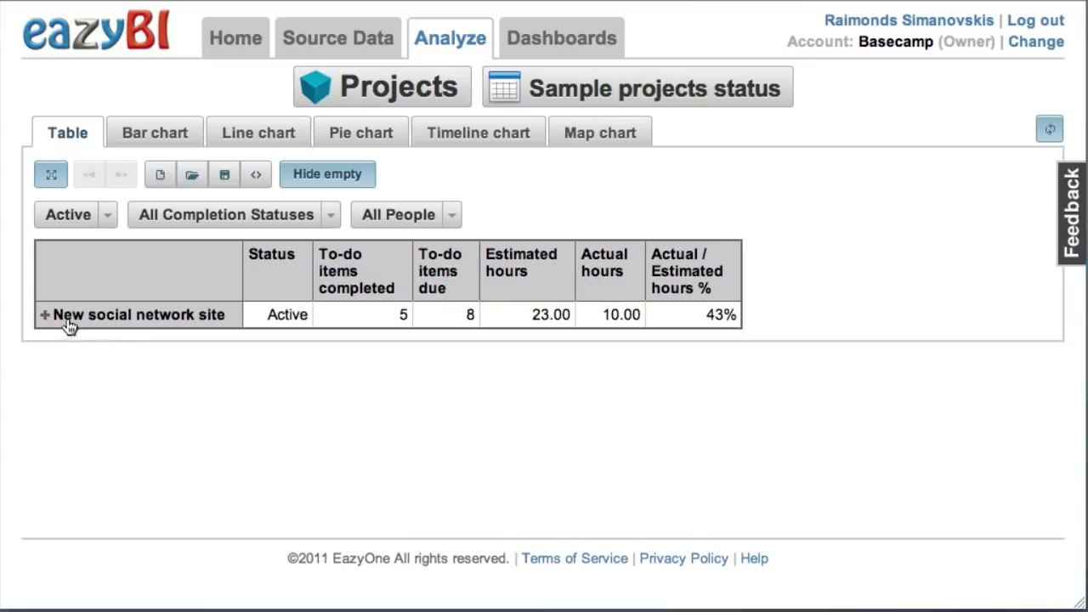
pyautogui.click(64, 318)
pyautogui.moveTo(170, 340)
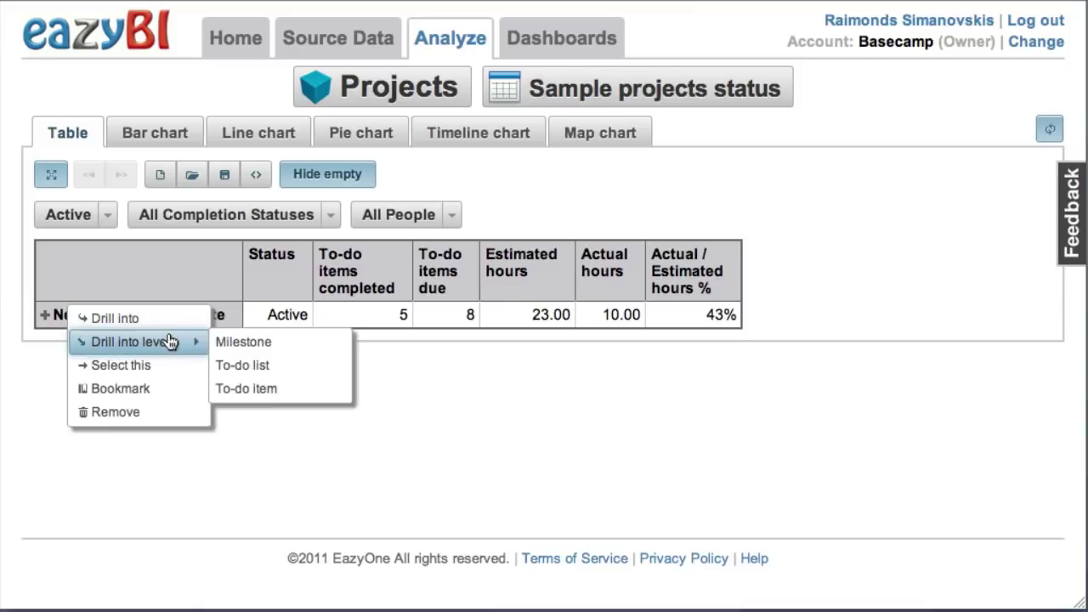
pyautogui.click(292, 391)
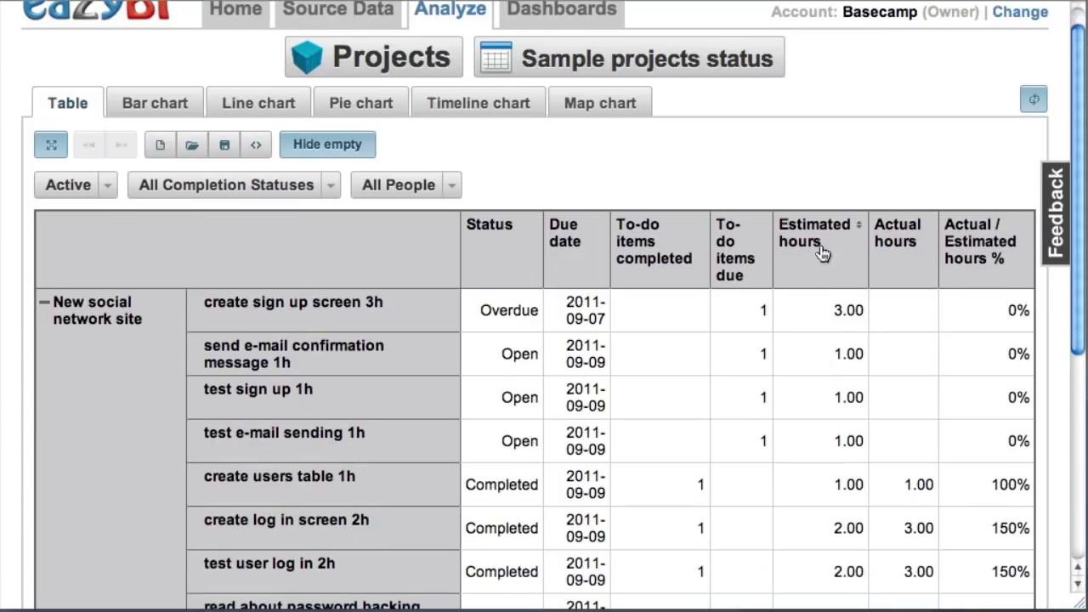
pyautogui.scroll(-1, 817, 391)
# - Keep only the to-do items making up the top 80% of Estimated hours
pyautogui.click(816, 247)
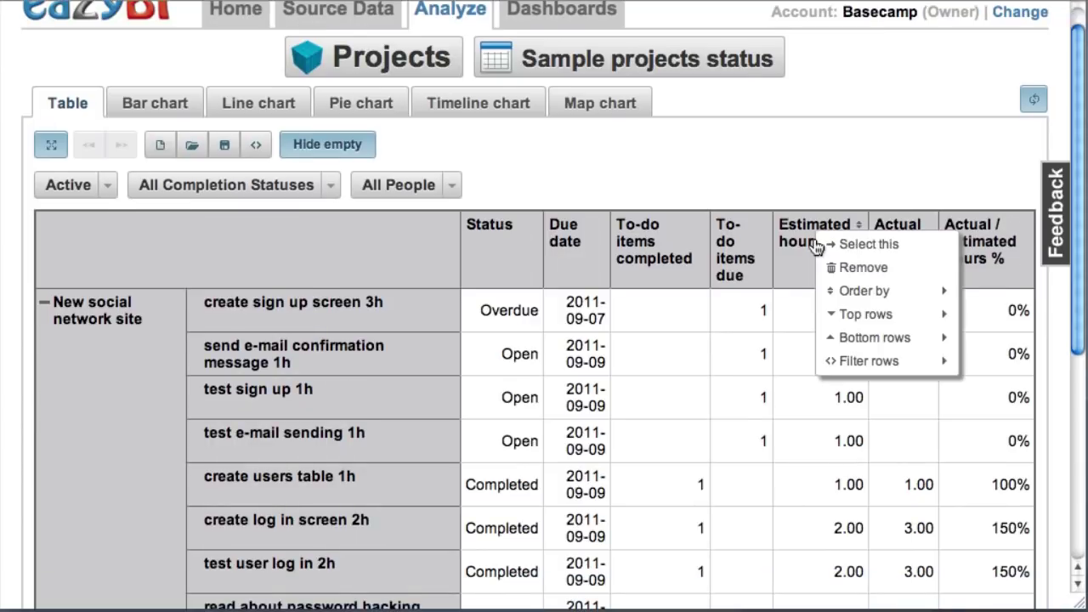
pyautogui.moveTo(861, 317)
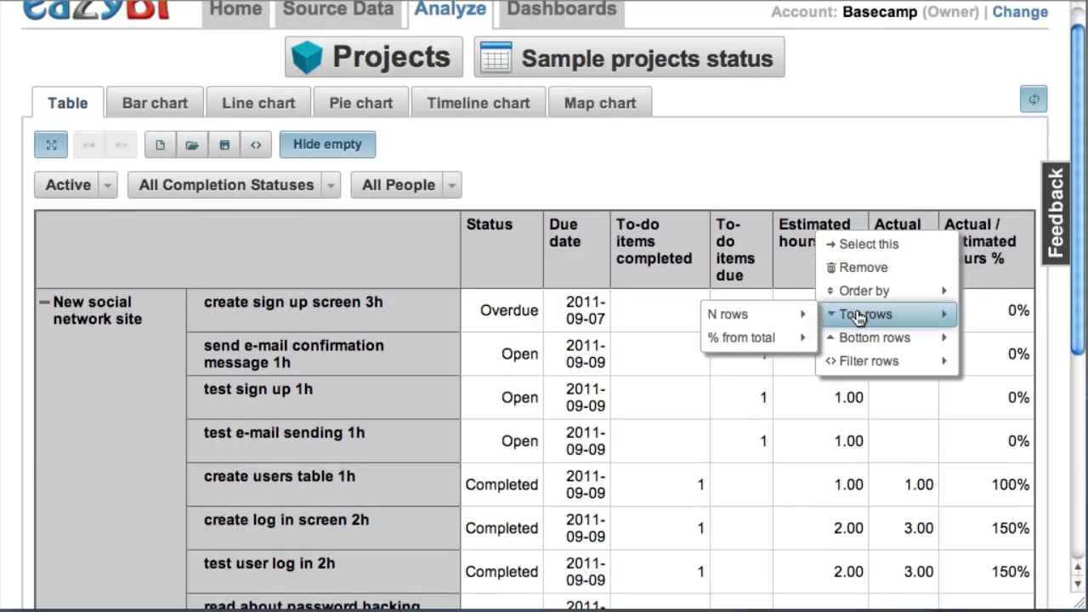
pyautogui.moveTo(761, 338)
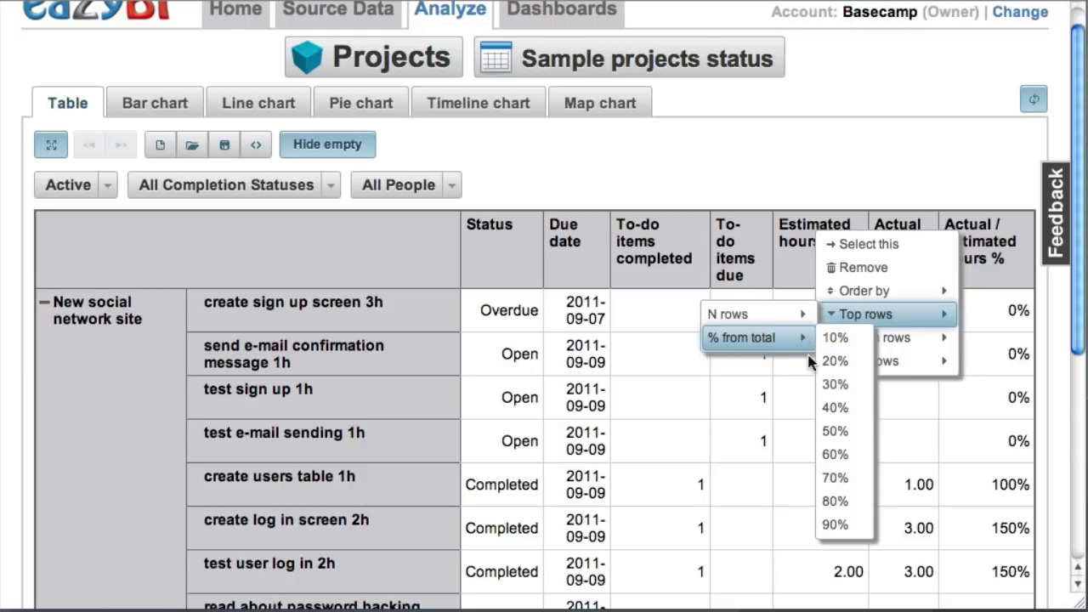
pyautogui.click(833, 502)
pyautogui.scroll(-4, 787, 472)
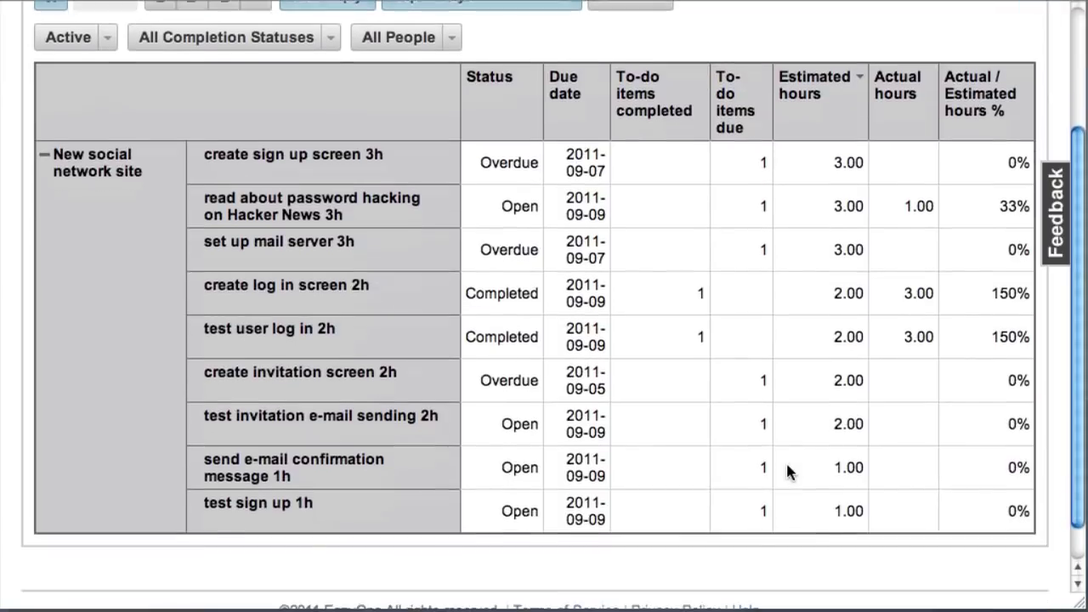
pyautogui.scroll(2, 773, 451)
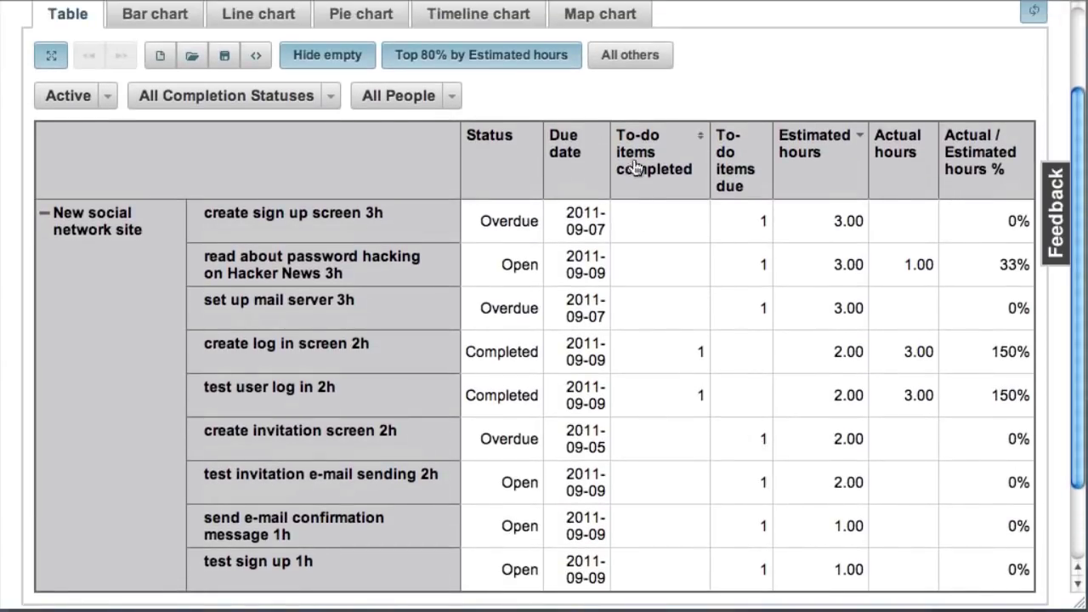
# - Add an All others row and keep only the Estimated hours column
pyautogui.click(620, 66)
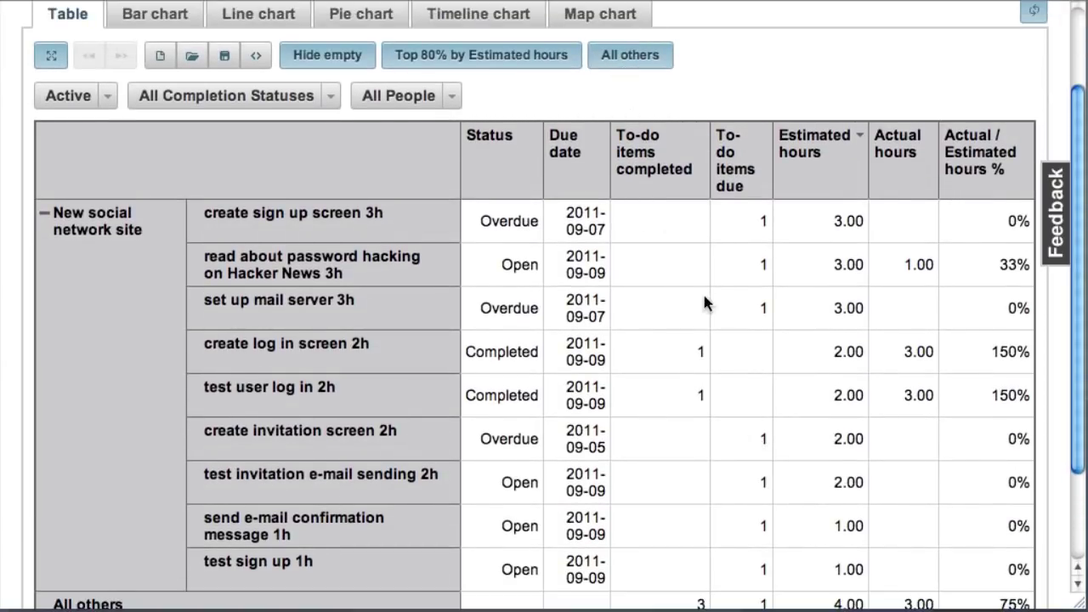
pyautogui.scroll(-3, 713, 334)
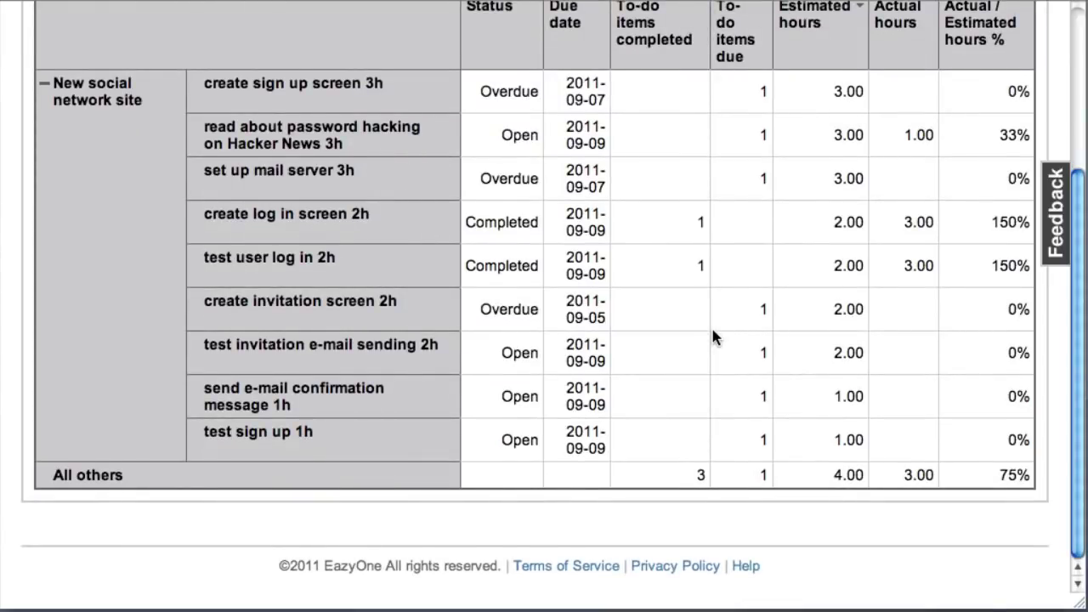
pyautogui.scroll(4, 713, 338)
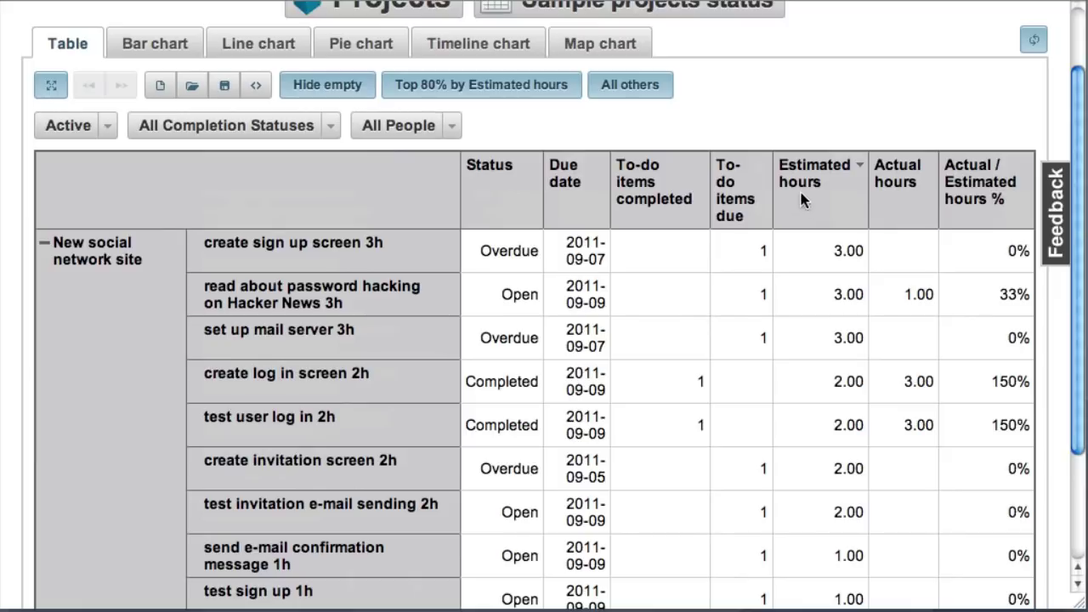
pyautogui.click(802, 189)
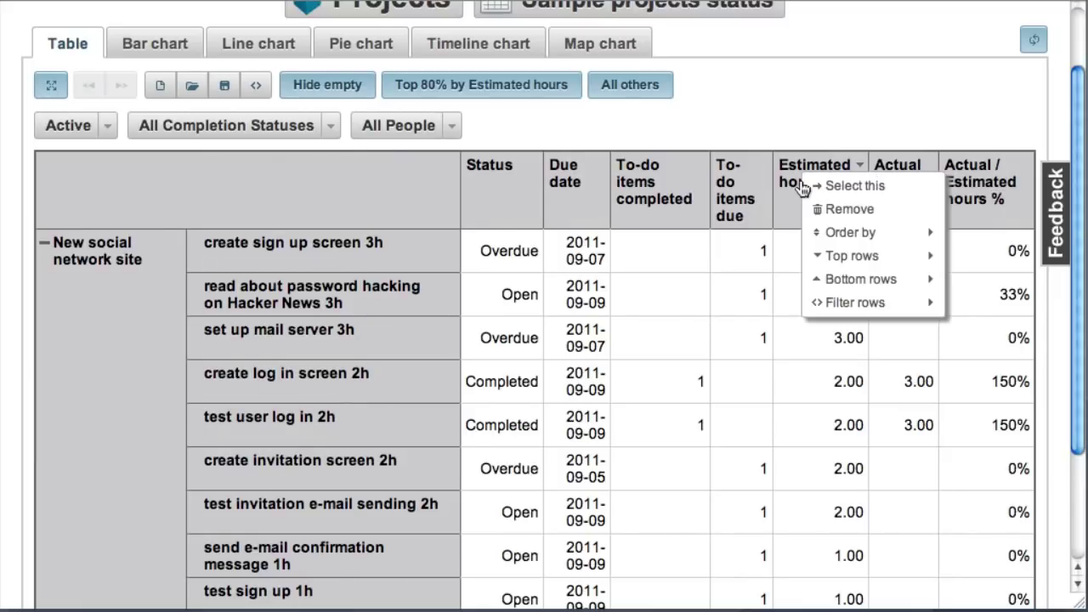
pyautogui.click(840, 186)
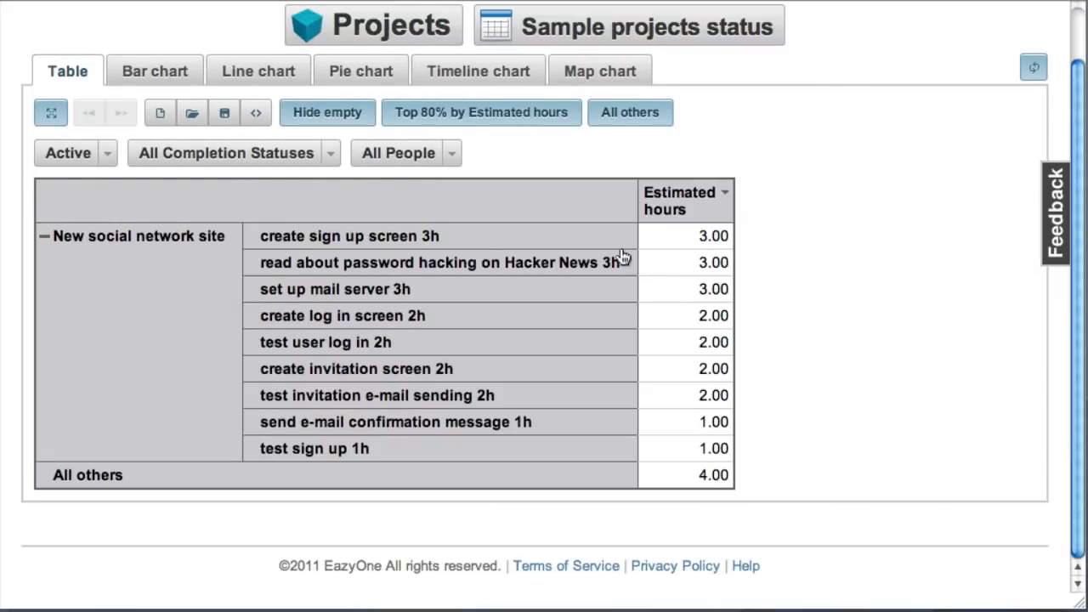
# - Add Actual hours and To-do items due columns beside Estimated hours, then widen the table to full page
pyautogui.click(51, 113)
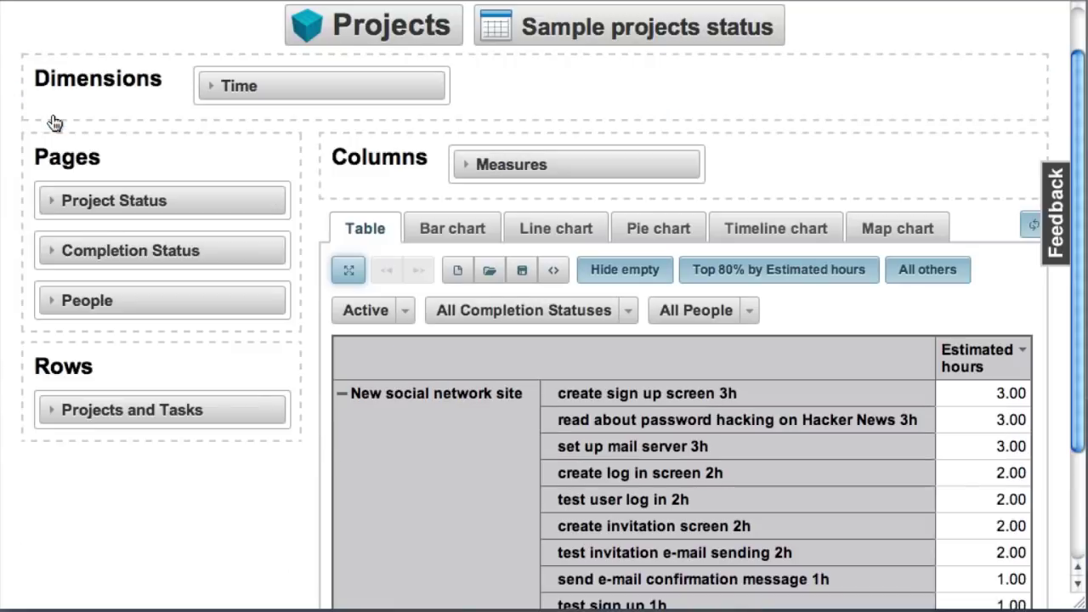
pyautogui.click(462, 166)
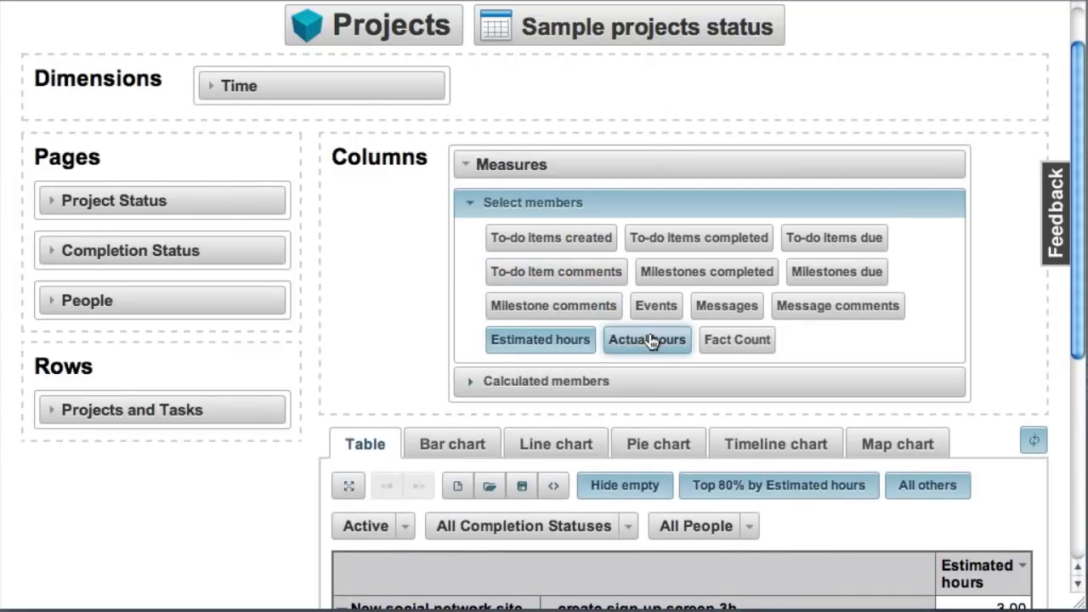
pyautogui.click(656, 344)
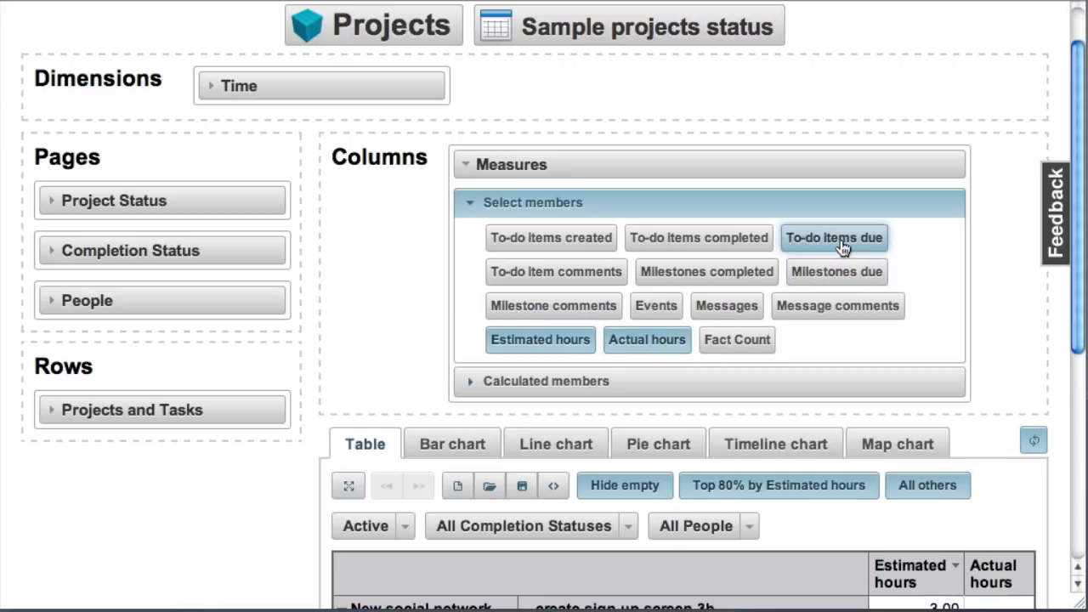
pyautogui.click(842, 246)
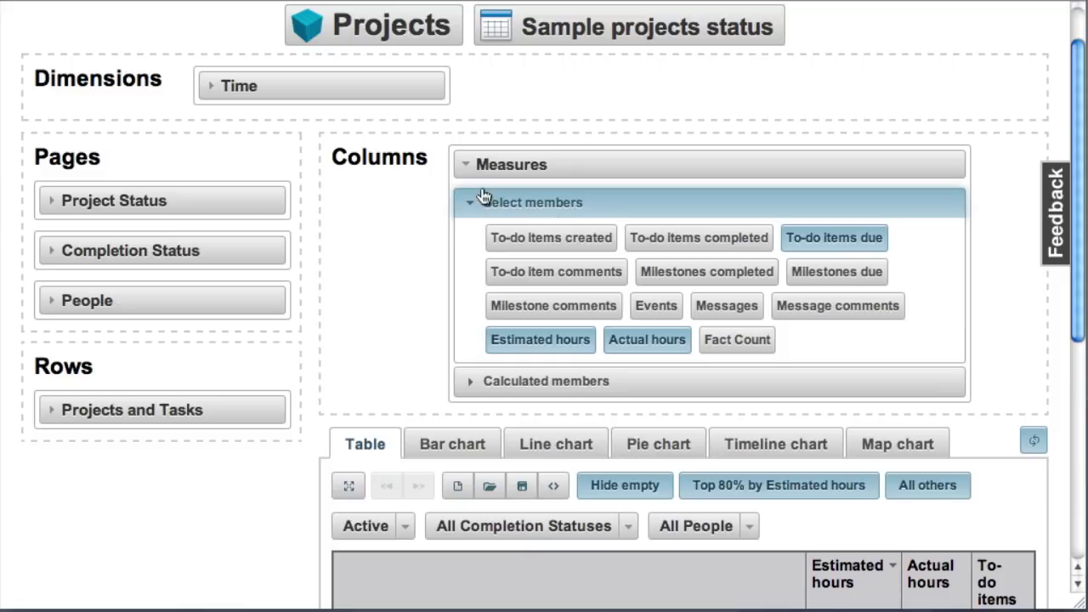
pyautogui.click(469, 168)
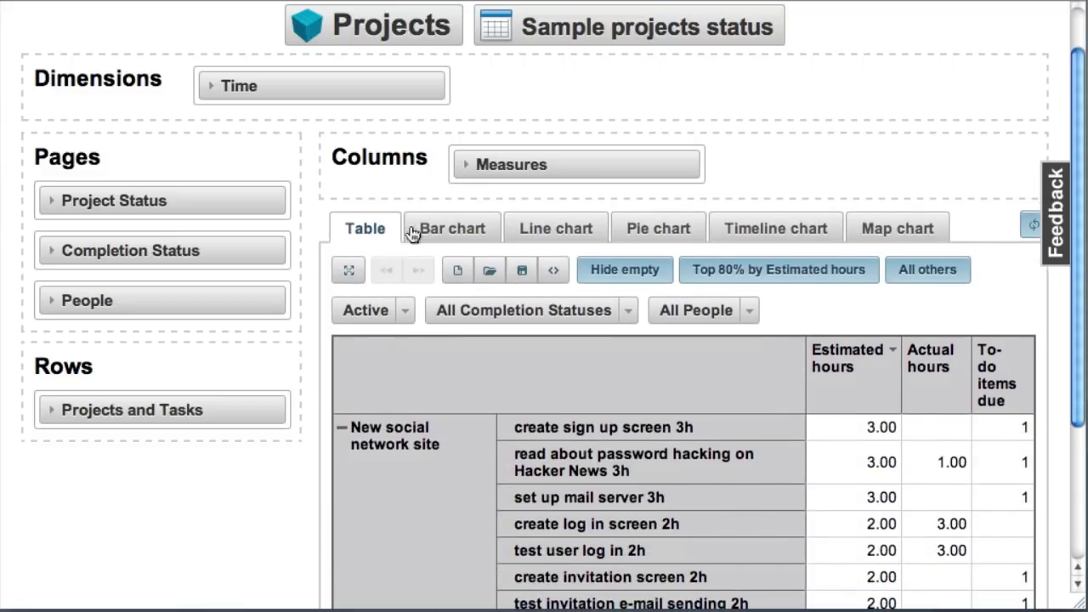
pyautogui.click(349, 272)
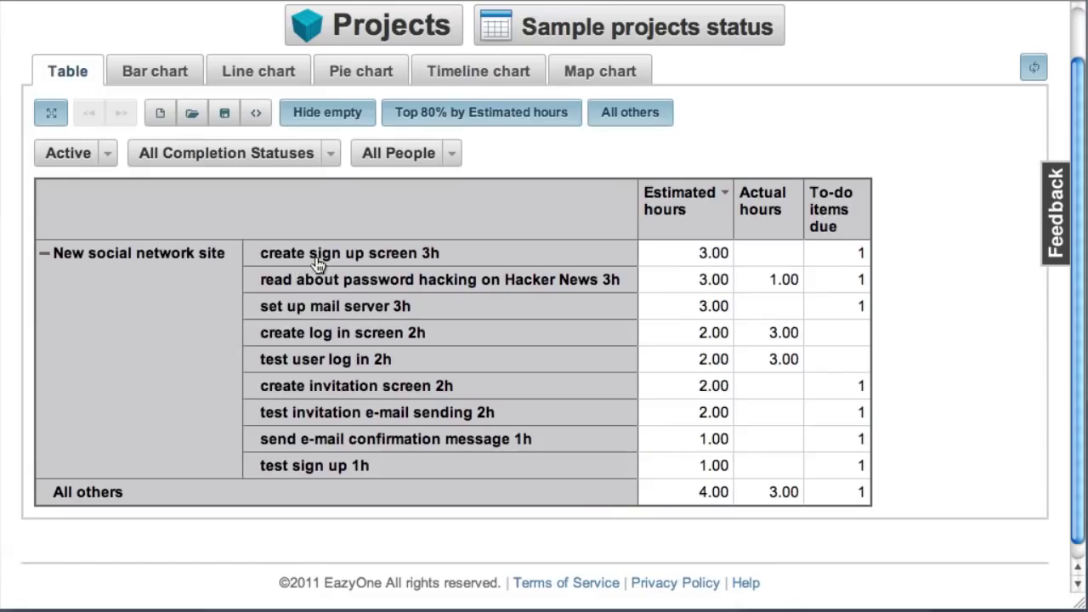
# - Switch the Sample projects status report to a bar chart of estimated hours, actual hours and to-do items due
pyautogui.click(161, 74)
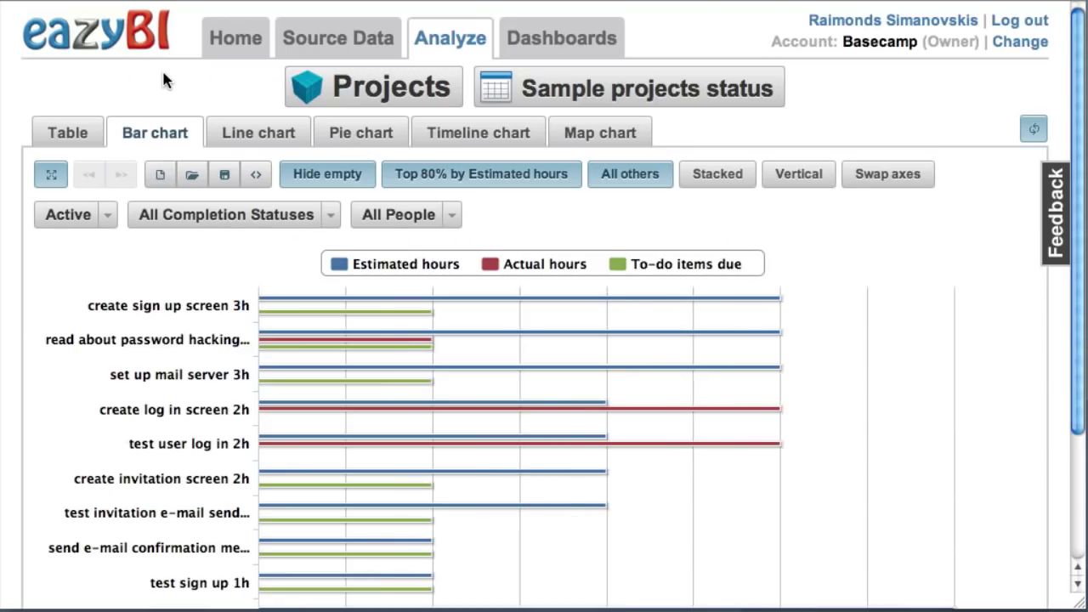
pyautogui.scroll(-2, 218, 323)
pyautogui.scroll(-2, 218, 323)
pyautogui.scroll(2, 218, 324)
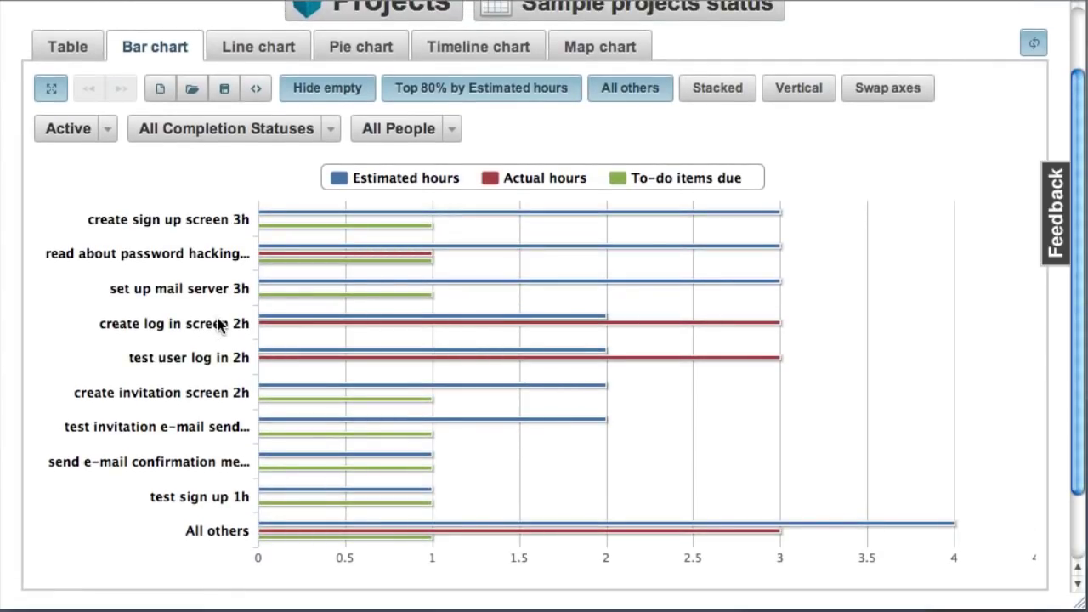
pyautogui.scroll(2, 219, 323)
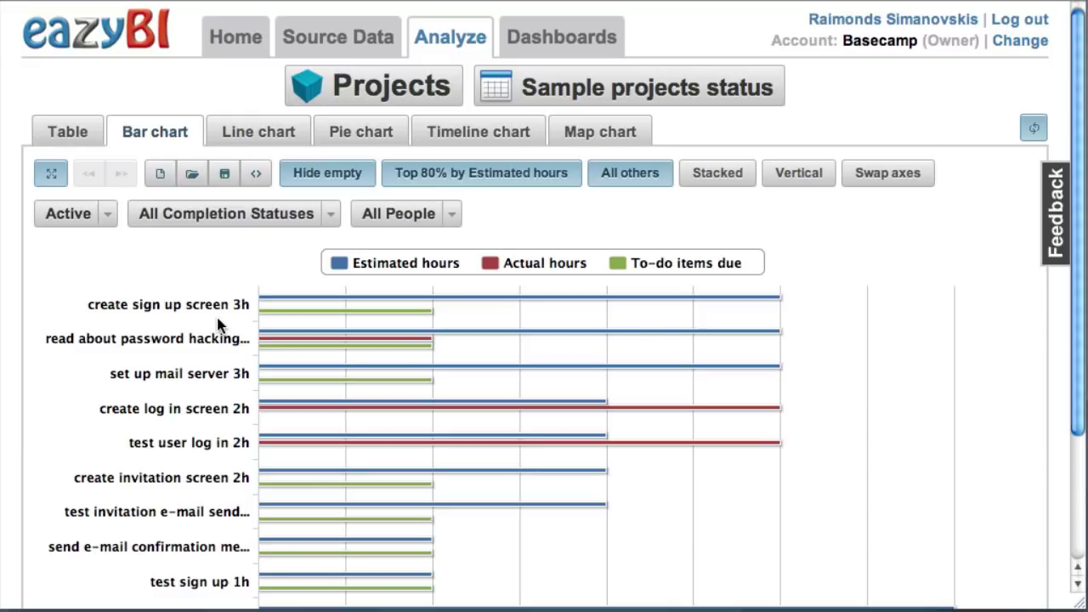
# - Load the saved Sample activity timeline report
pyautogui.click(193, 175)
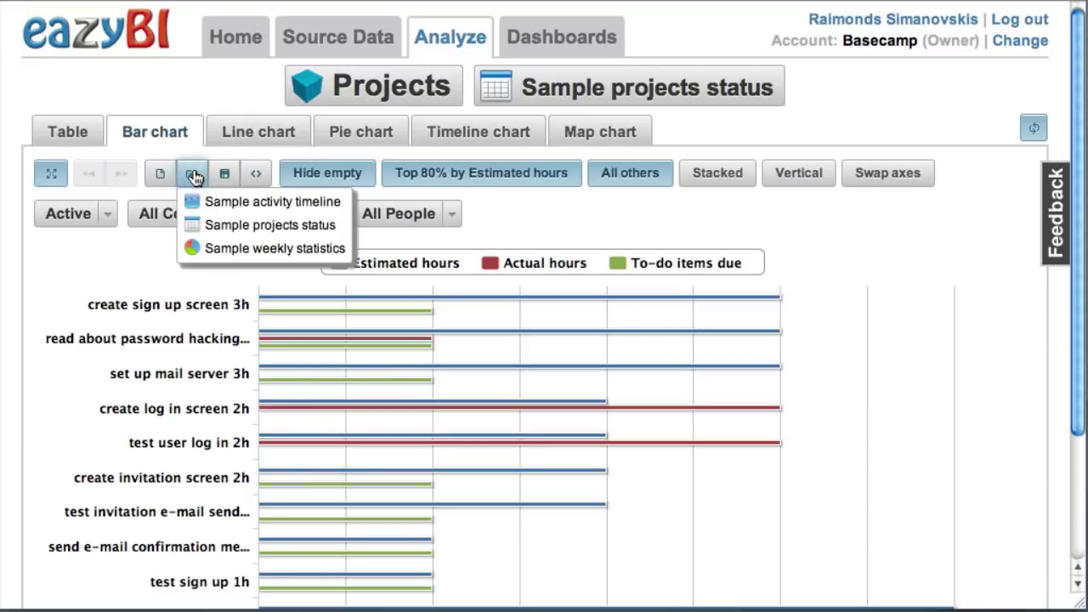
pyautogui.click(244, 203)
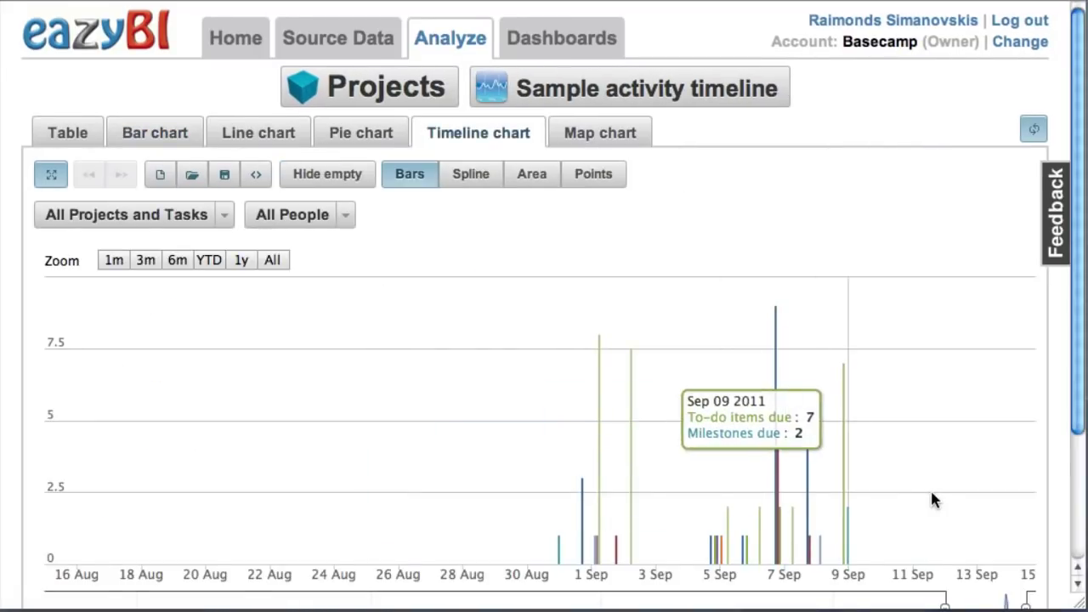
pyautogui.scroll(-5, 918, 500)
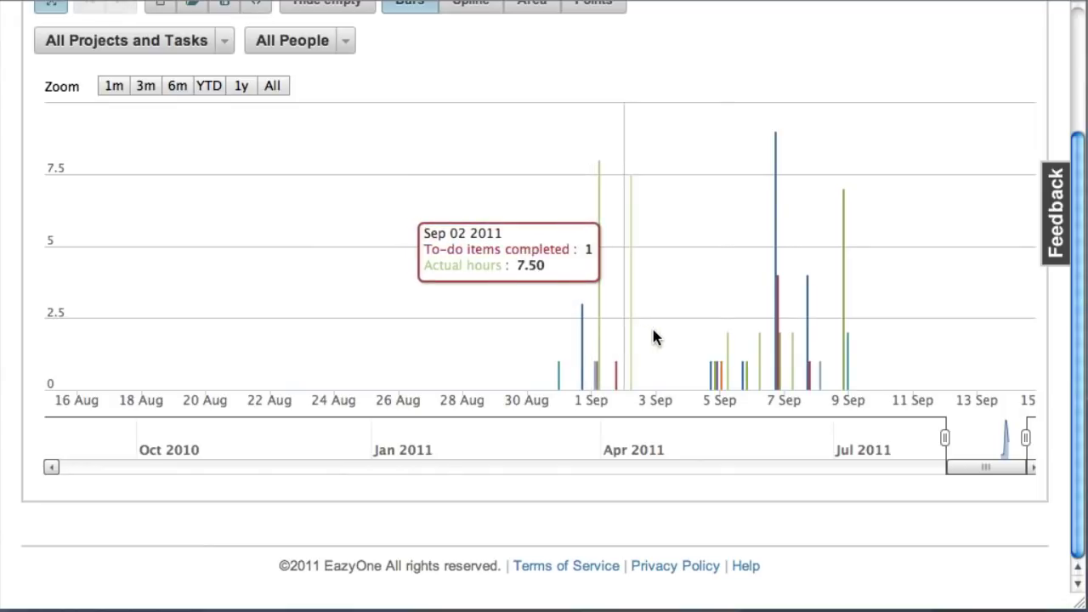
# - Narrow the timeline range to roughly mid-August through mid-September 2011
pyautogui.moveTo(721, 326); pyautogui.dragTo(817, 323)
pyautogui.moveTo(953, 469); pyautogui.dragTo(997, 470)
pyautogui.moveTo(948, 440)
pyautogui.mouseDown()
pyautogui.moveTo(973, 439)
pyautogui.moveTo(943, 444)
pyautogui.mouseUp()
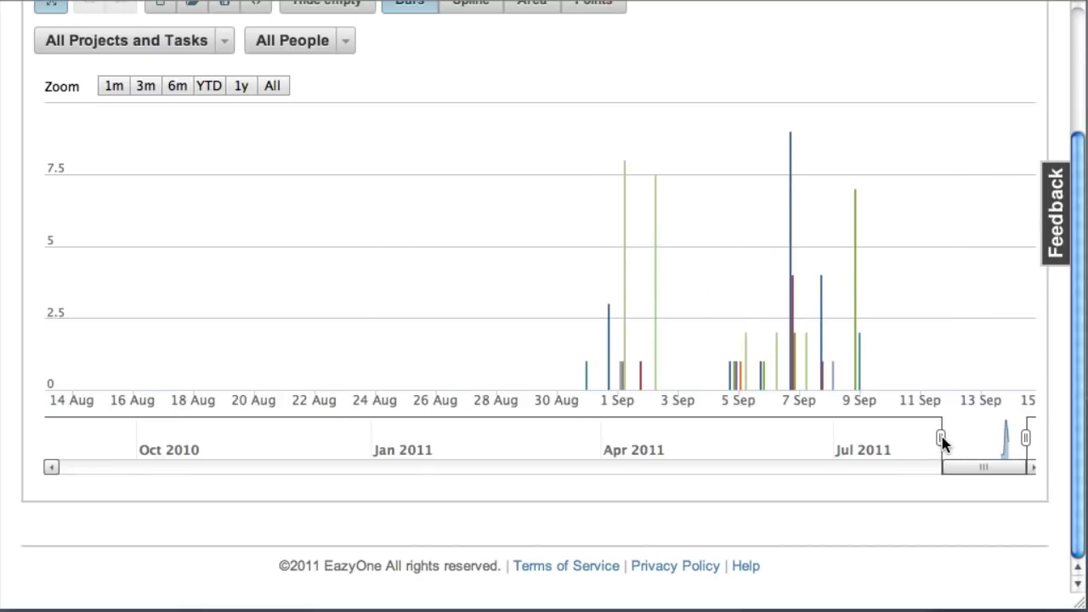
# - Load Sample weekly statistics and try limiting its pies to Overdue items
pyautogui.scroll(5, 404, 266)
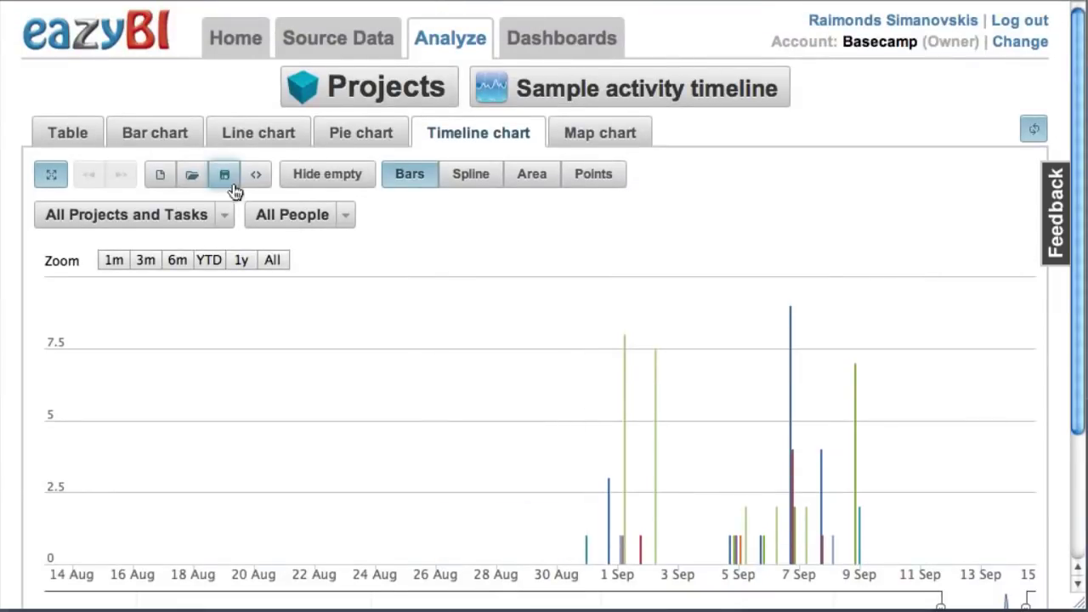
pyautogui.click(194, 179)
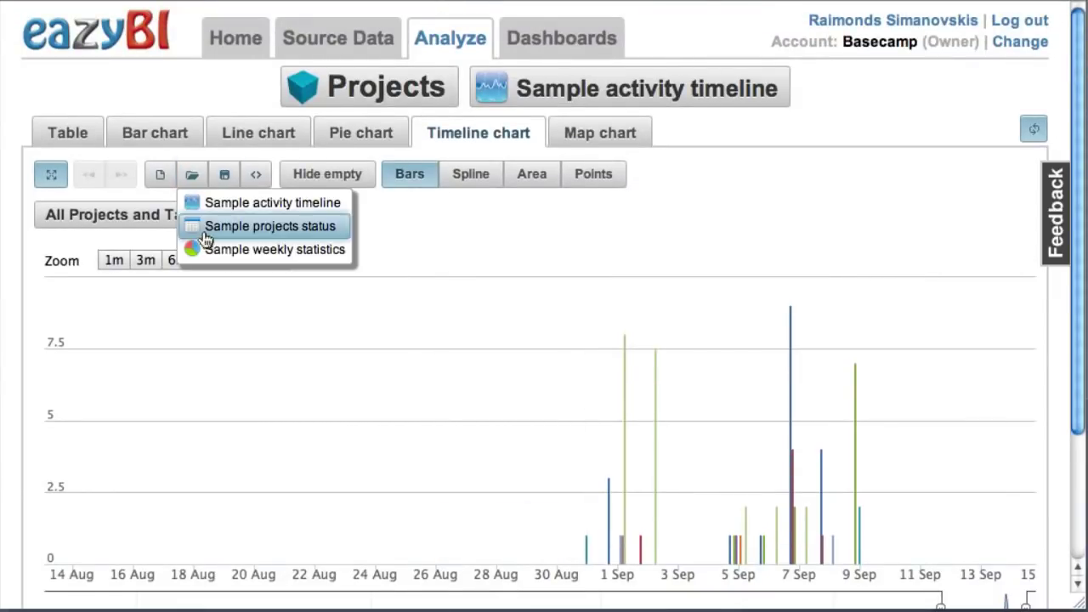
pyautogui.click(245, 250)
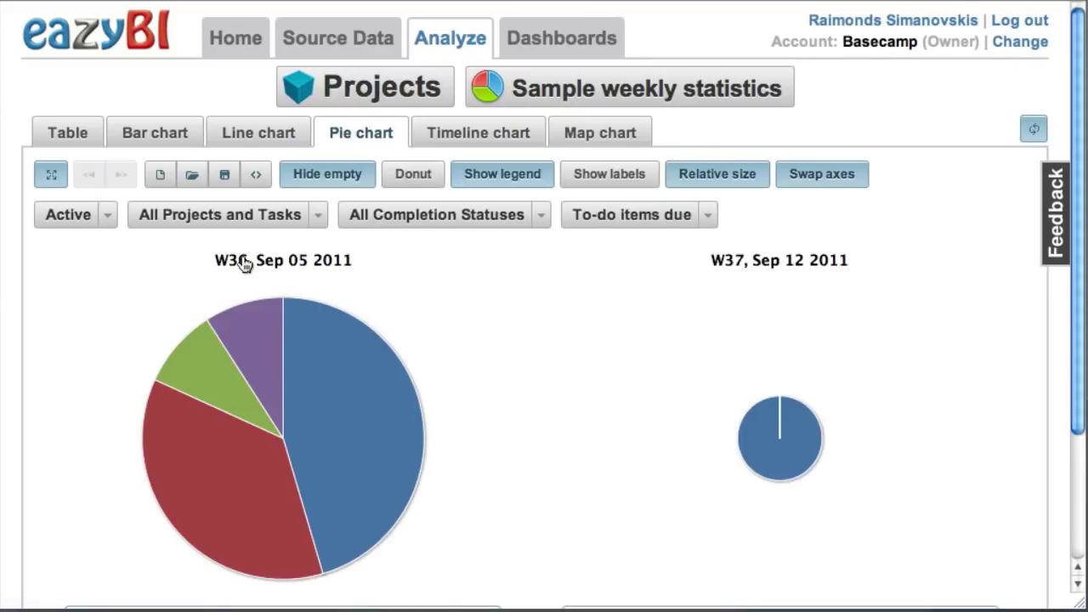
pyautogui.click(537, 216)
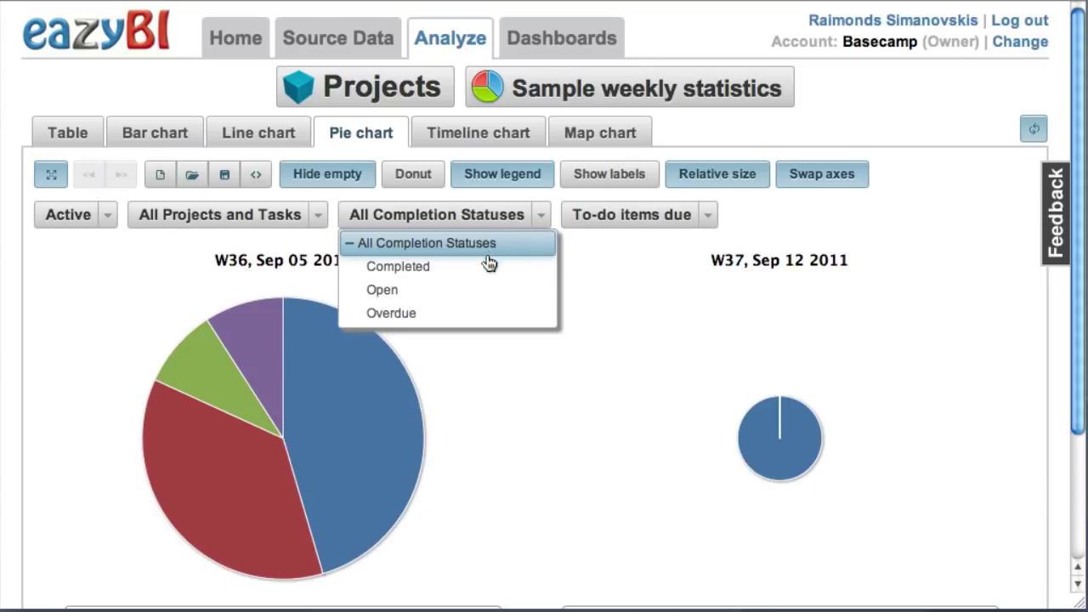
pyautogui.click(479, 318)
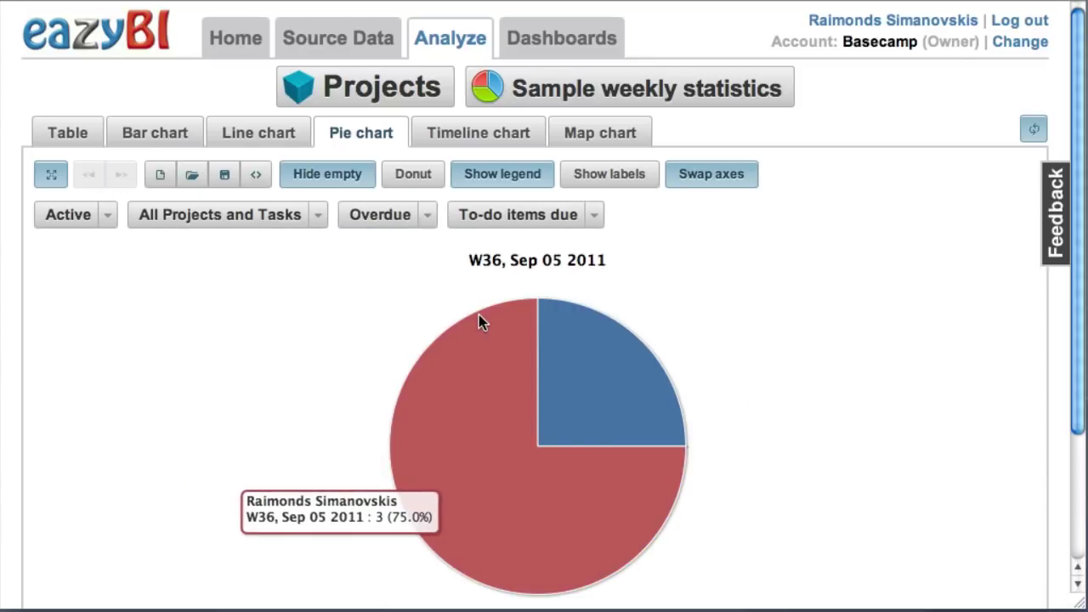
pyautogui.click(431, 216)
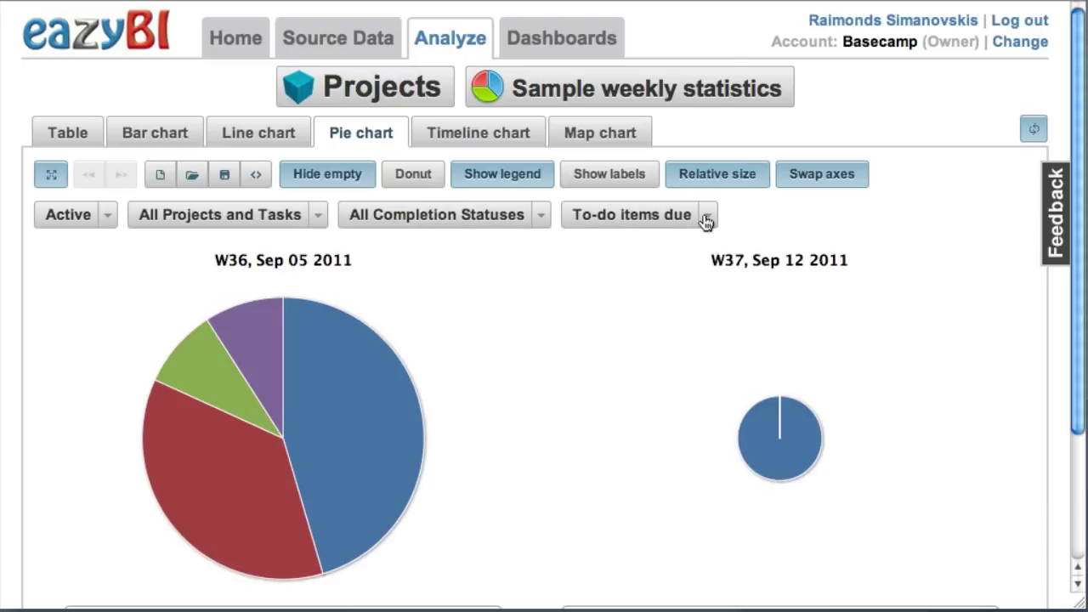
# - Set the pie chart measure to Actual hours, after briefly trying To-do items completed
pyautogui.click(705, 218)
pyautogui.click(704, 243)
pyautogui.click(756, 218)
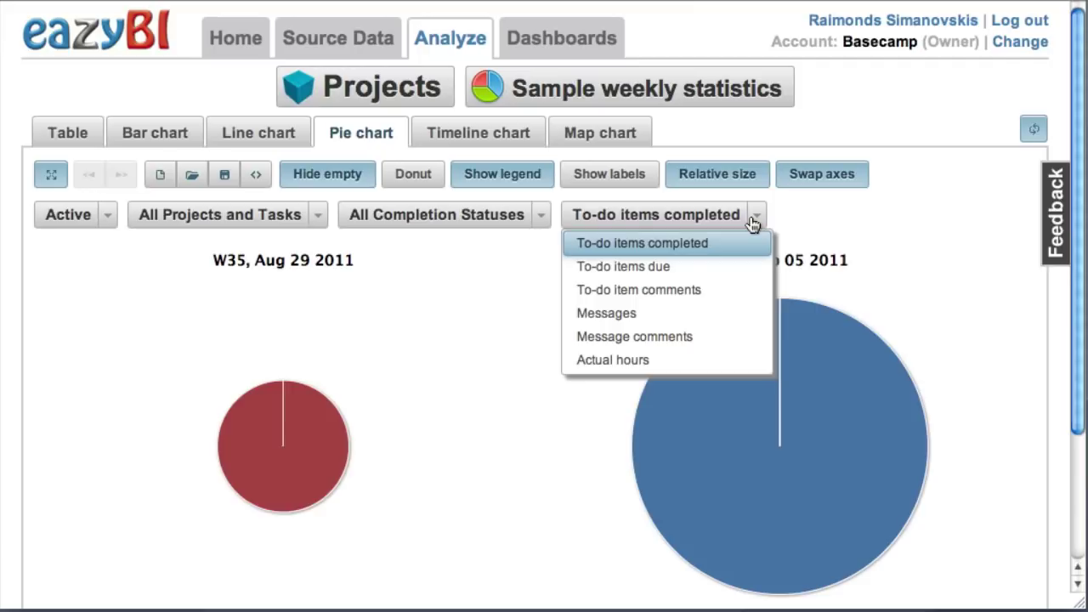
pyautogui.click(677, 361)
pyautogui.scroll(-4, 676, 362)
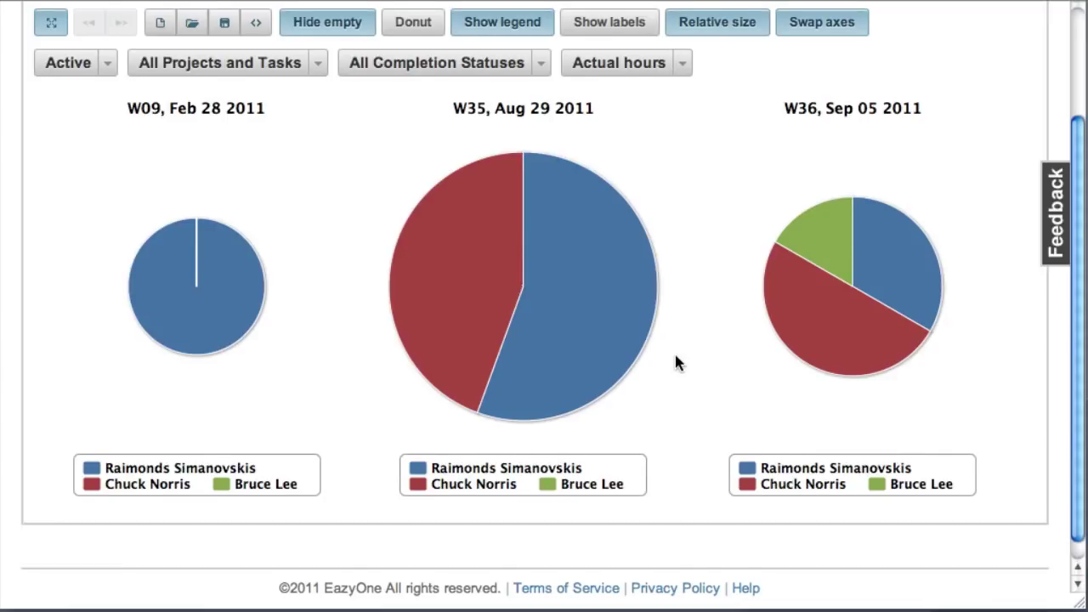
pyautogui.scroll(4, 676, 356)
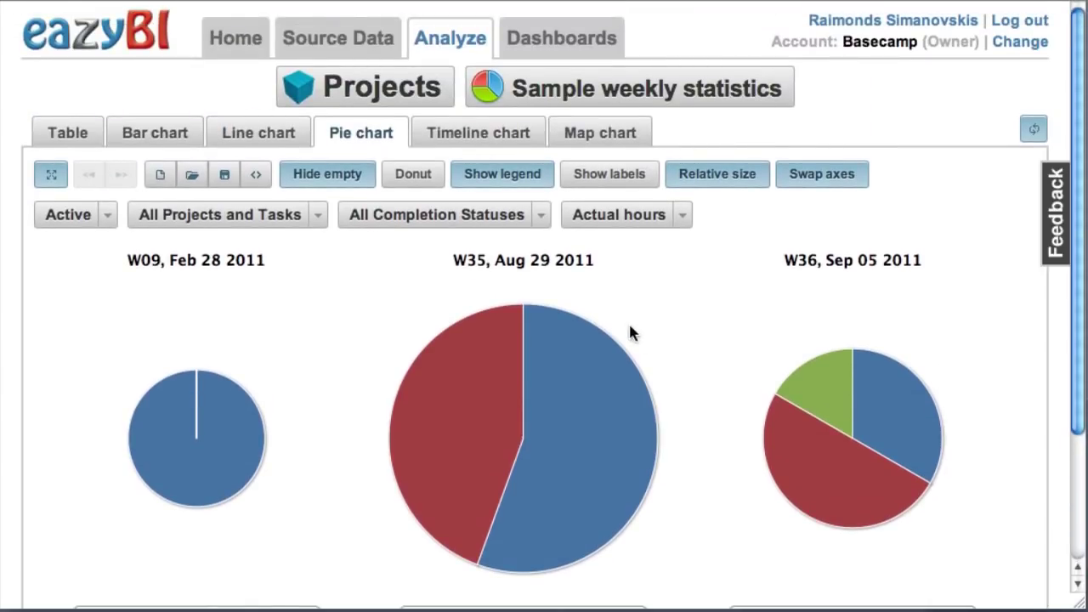
# - Create a new dashboard with Sample weekly statistics, Sample activity timeline and Sample projects status
pyautogui.click(575, 41)
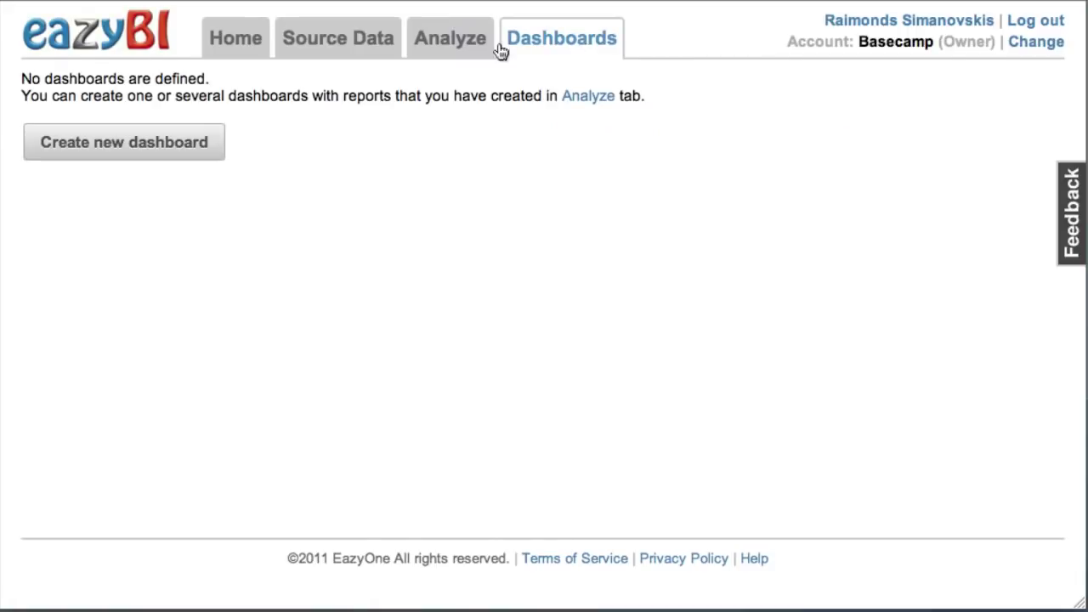
pyautogui.click(143, 155)
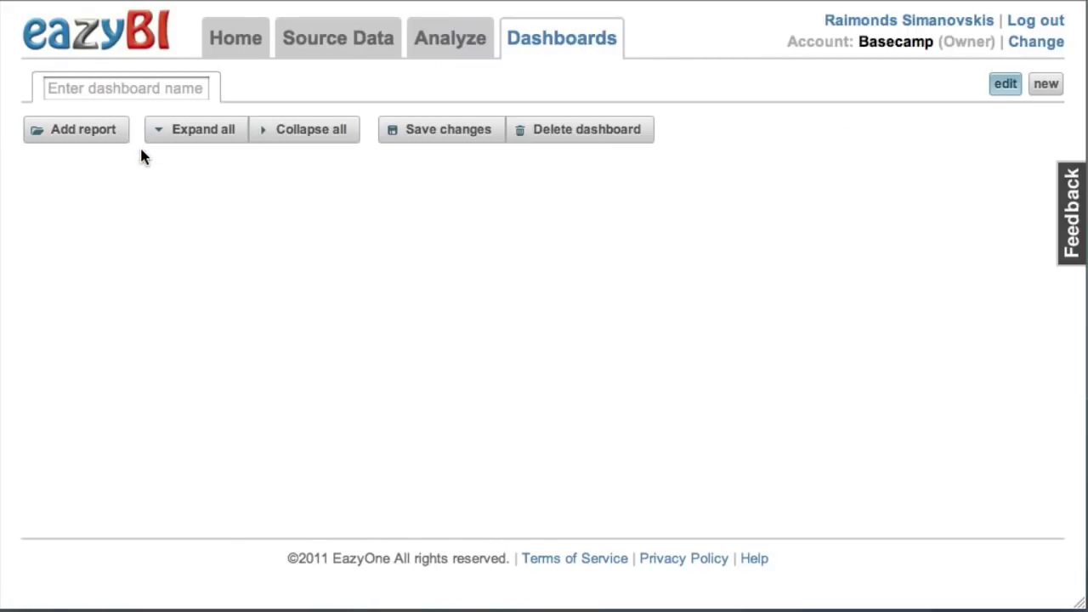
pyautogui.click(105, 135)
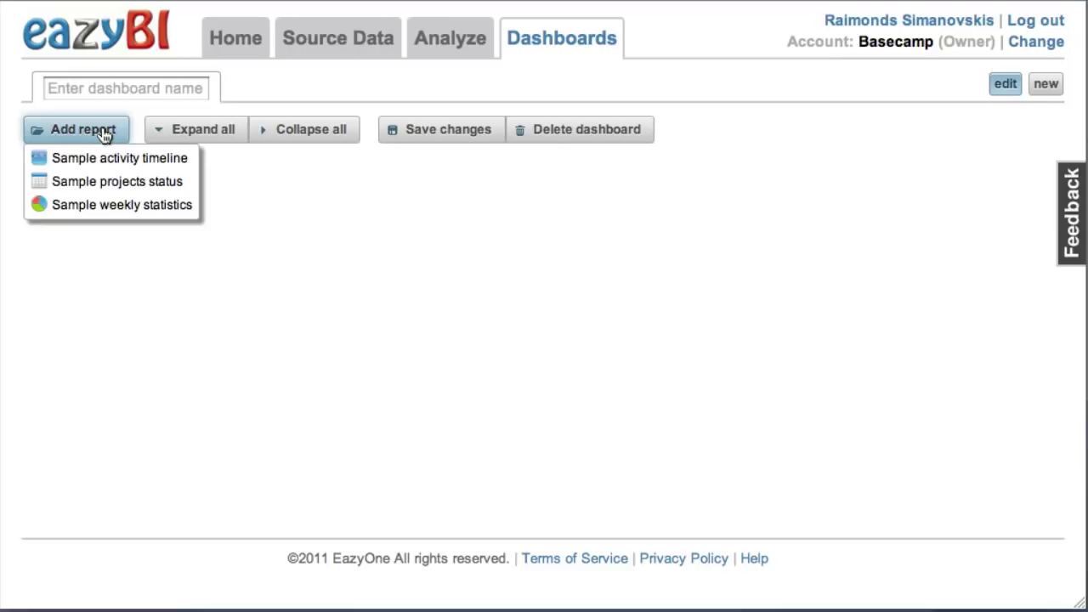
pyautogui.click(97, 204)
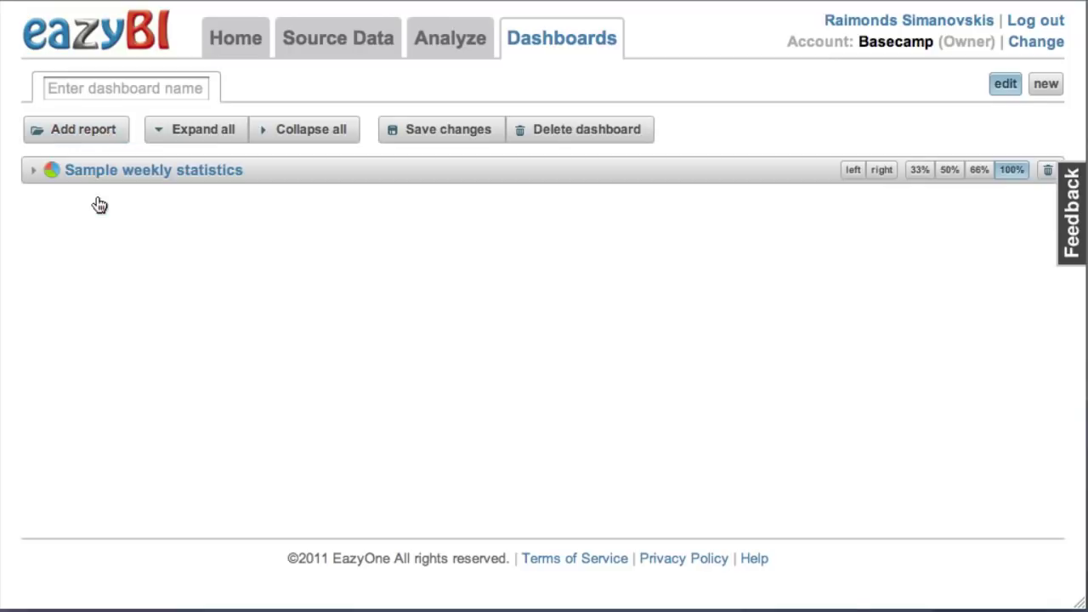
pyautogui.click(92, 136)
pyautogui.click(97, 156)
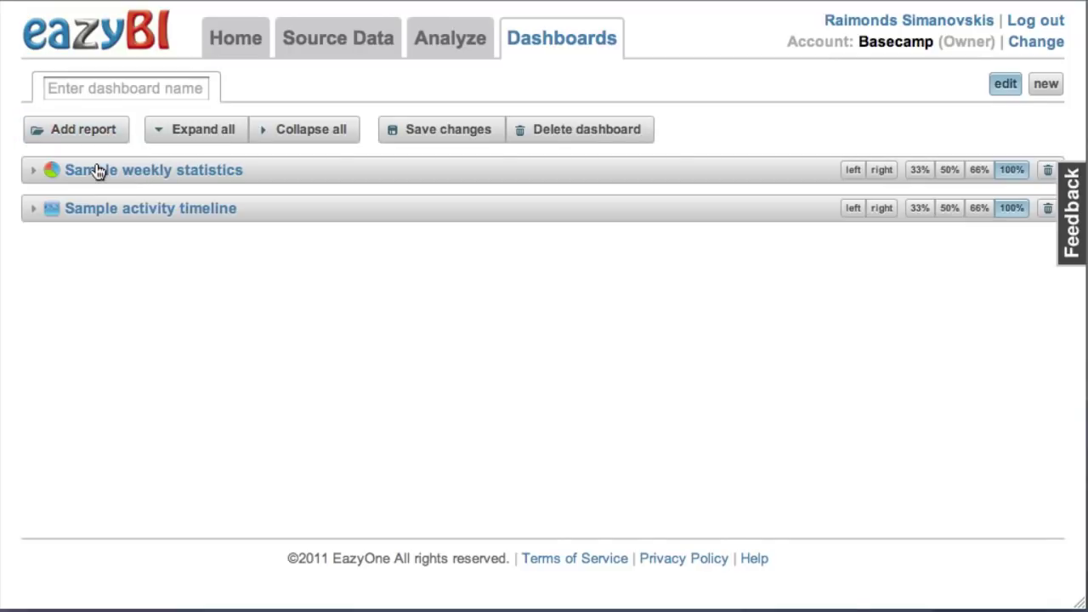
pyautogui.click(90, 141)
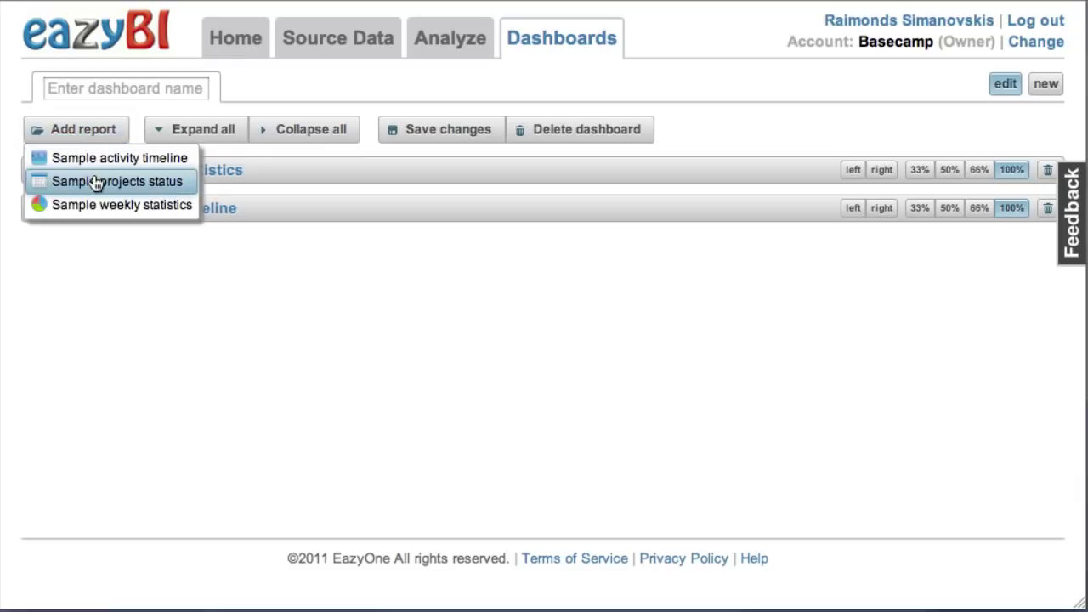
pyautogui.click(96, 182)
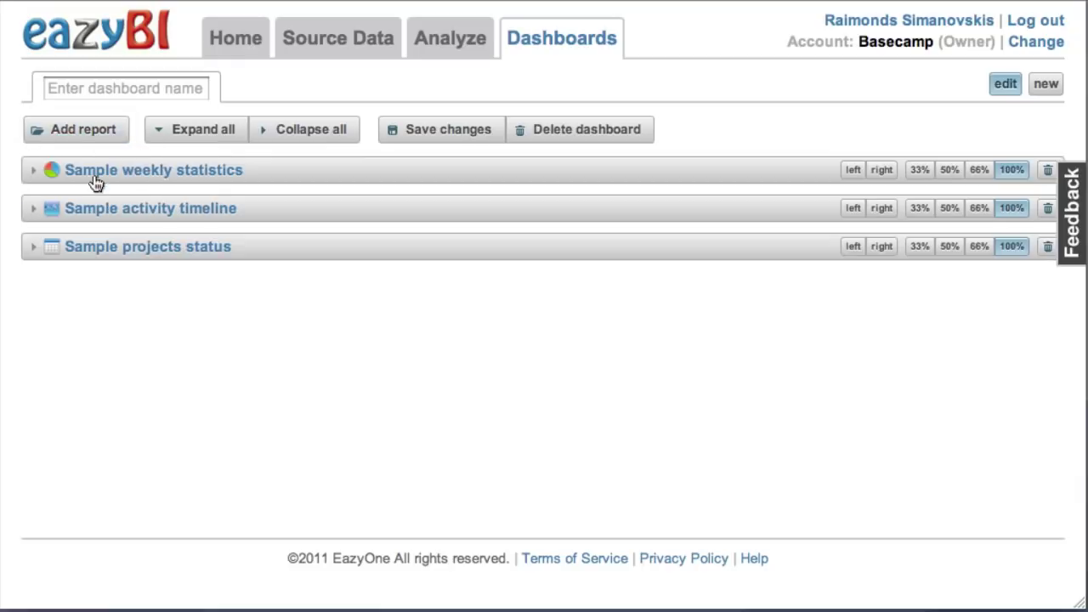
# - Make weekly statistics and activity timeline 50% wide, timeline on the right, and expand all
pyautogui.click(946, 173)
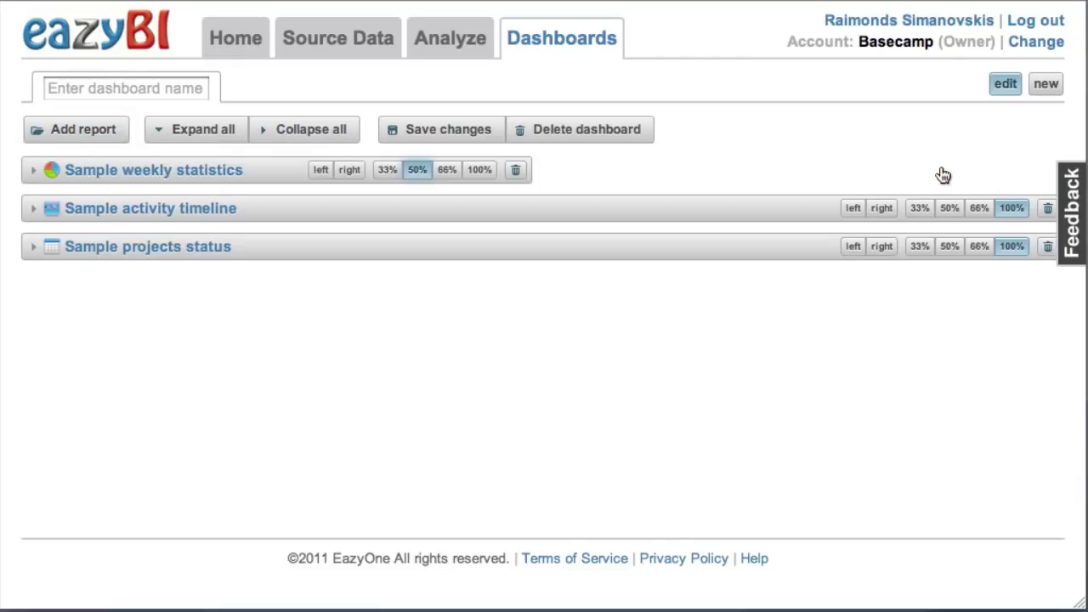
pyautogui.click(950, 210)
pyautogui.click(874, 173)
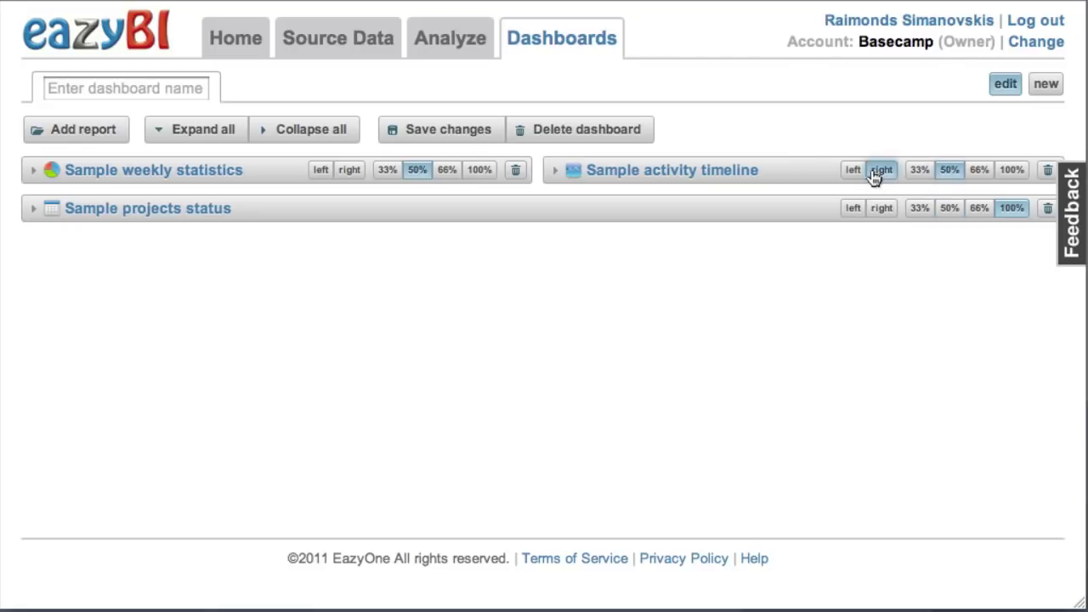
pyautogui.click(178, 127)
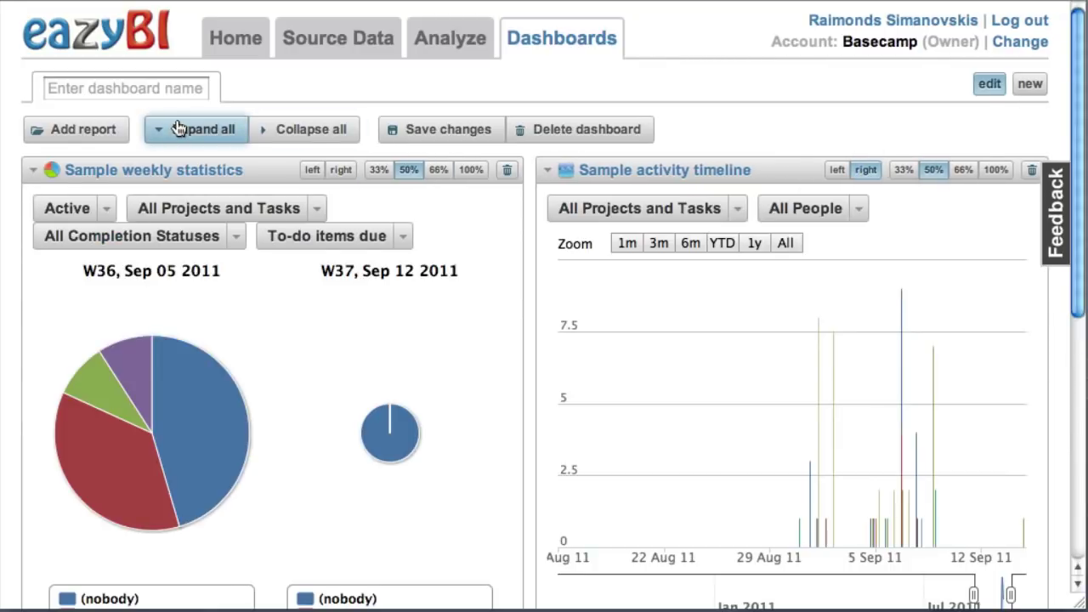
pyautogui.scroll(-3, 313, 282)
pyautogui.scroll(-5, 315, 293)
pyautogui.scroll(8, 316, 291)
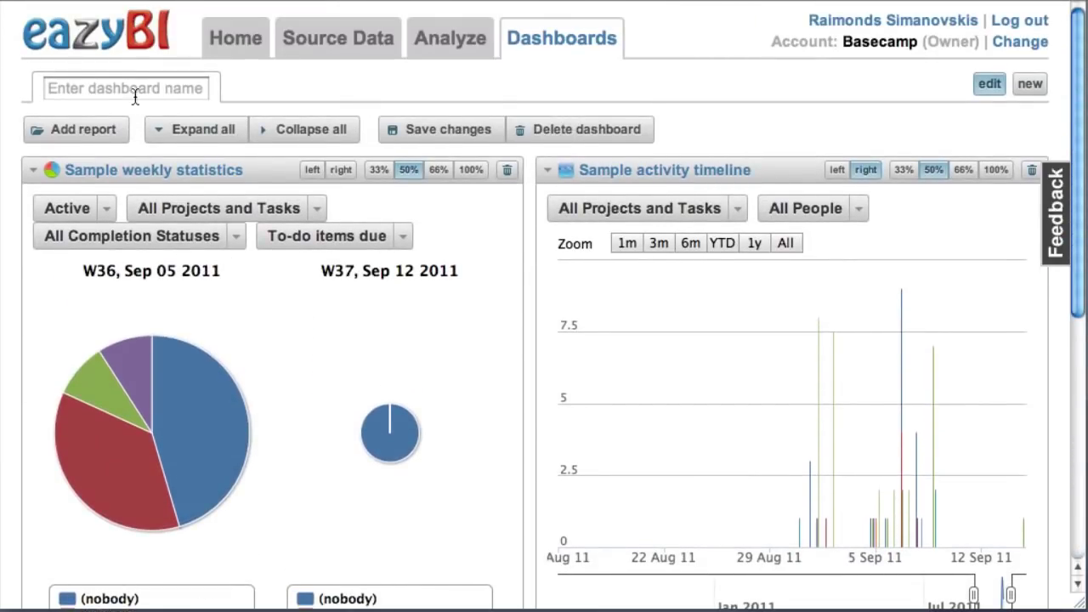
# - Save the dashboard as Overview and copy the weekly statistics iframe embed code
pyautogui.click(135, 94)
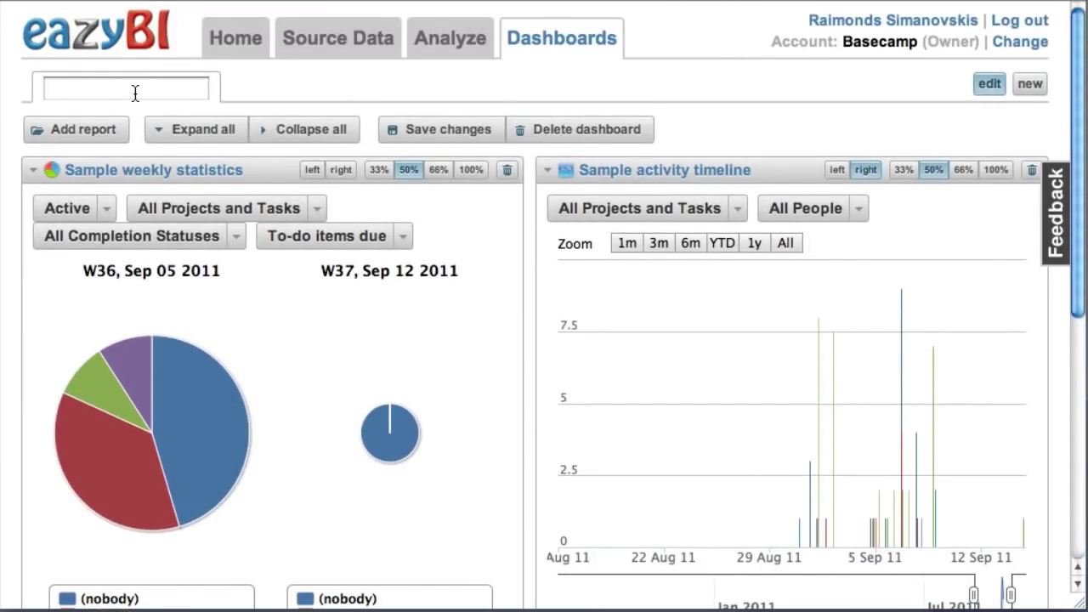
pyautogui.click(444, 131)
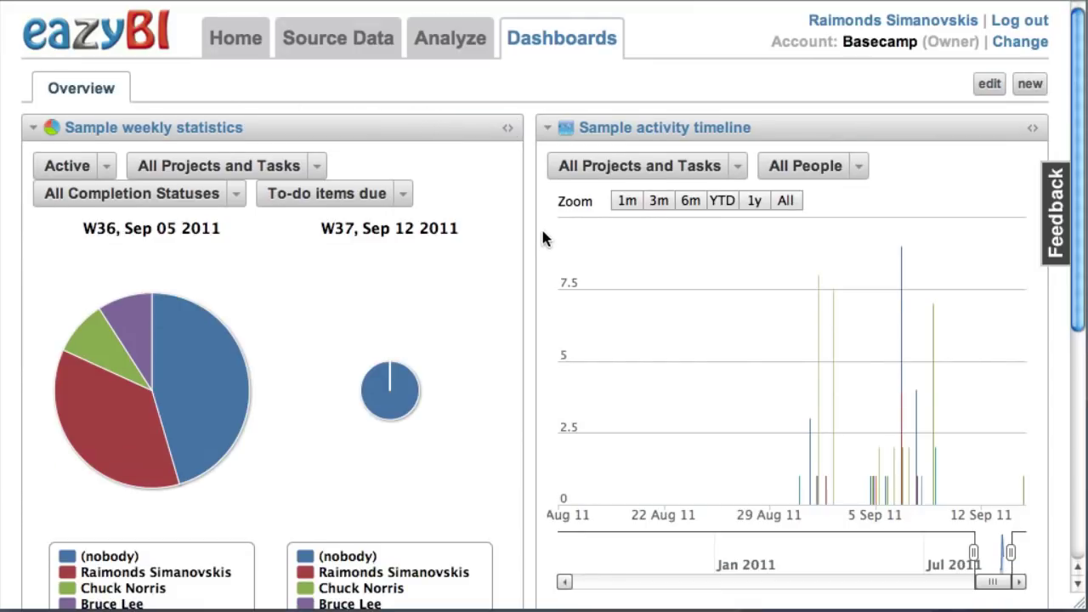
pyautogui.click(508, 132)
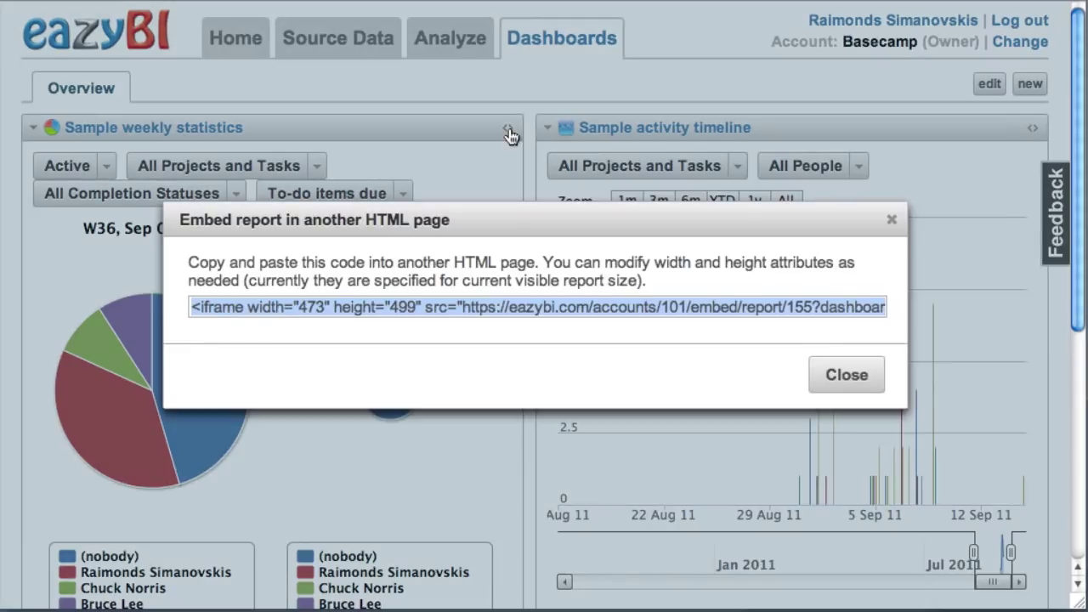
pyautogui.click(847, 376)
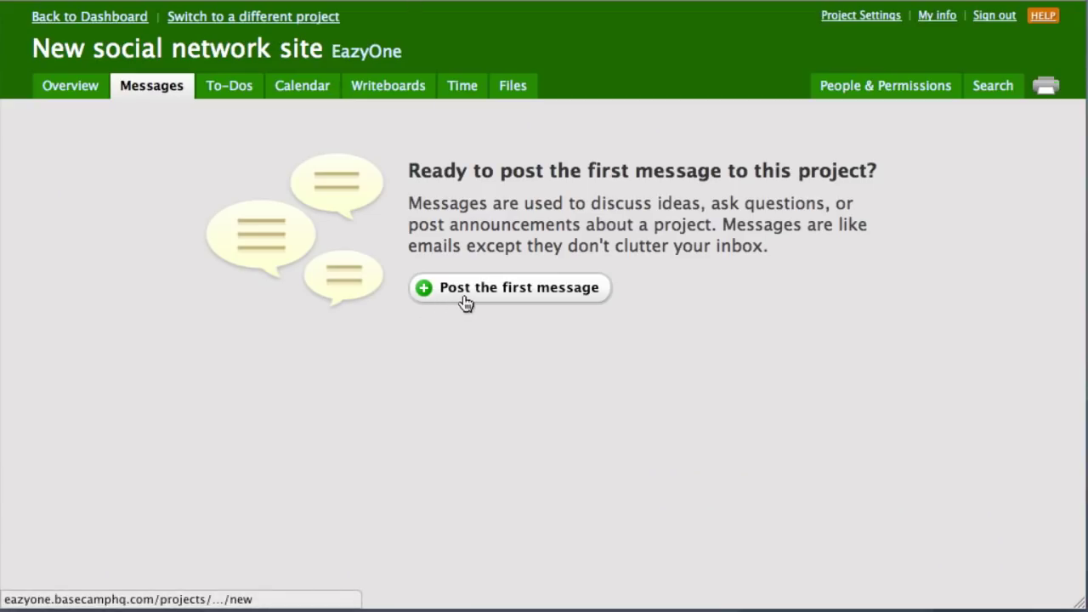
# - Post a message titled 'eazyBI weekly statistics chart' with the pasted iframe code at width 650
pyautogui.click(466, 300)
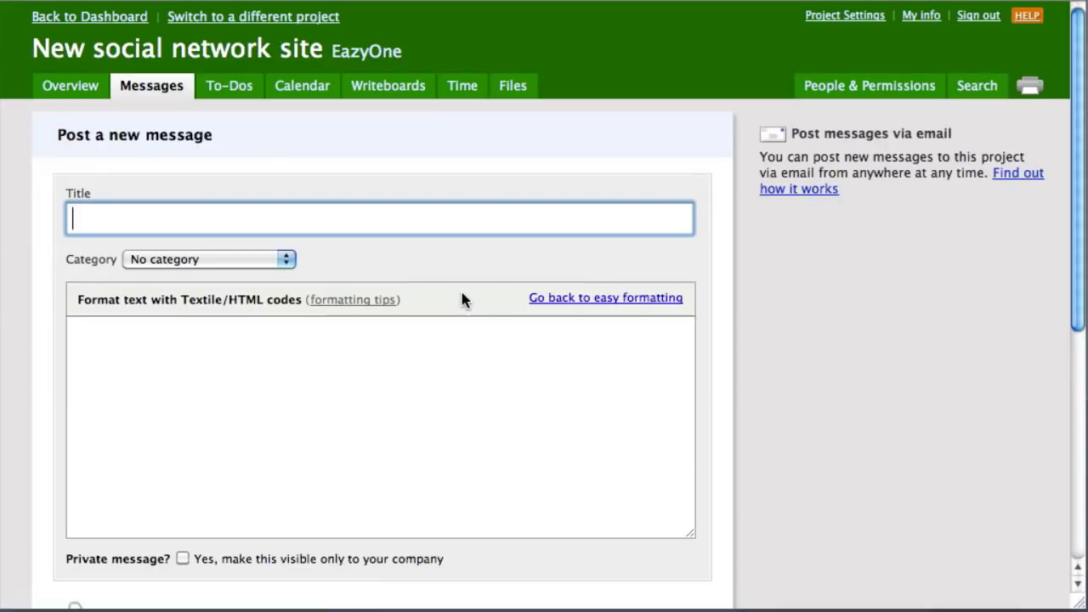
pyautogui.write('eazyBI weekly stati')
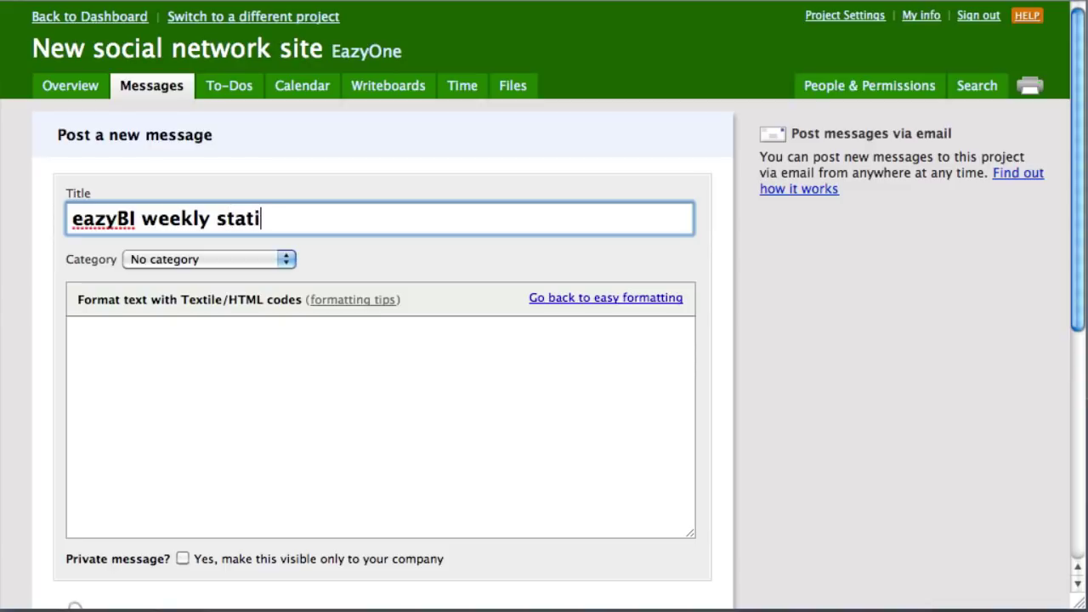
pyautogui.write('stics chart')
pyautogui.click(461, 391)
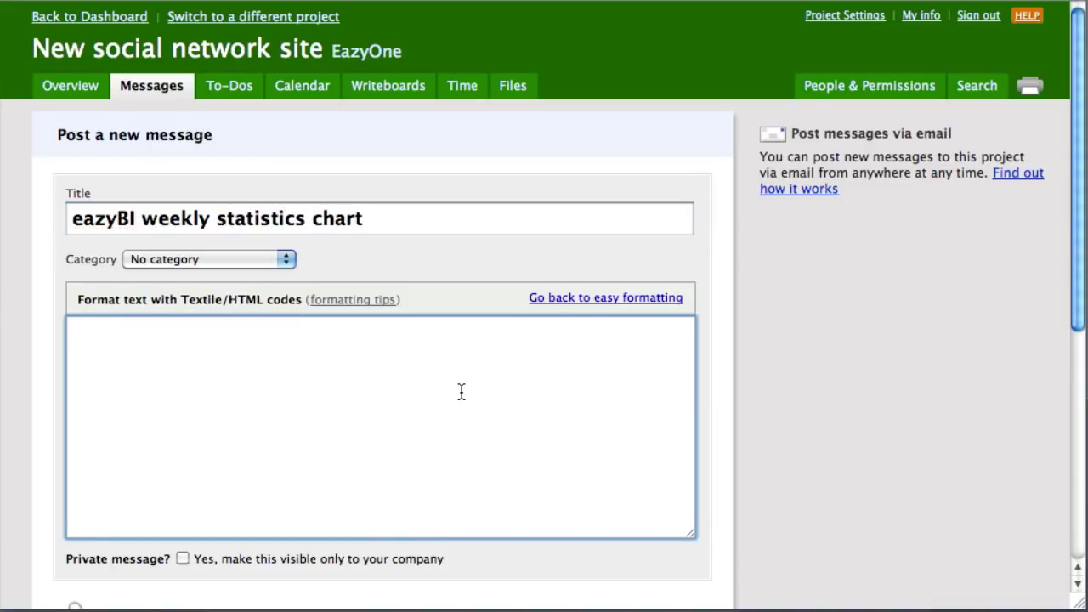
pyautogui.write('<iframe width="473" height="499" src="https://eazybi.com/accounts/101/embed/report/155?dashboard_id=17" frameborder="0"></iframe>')
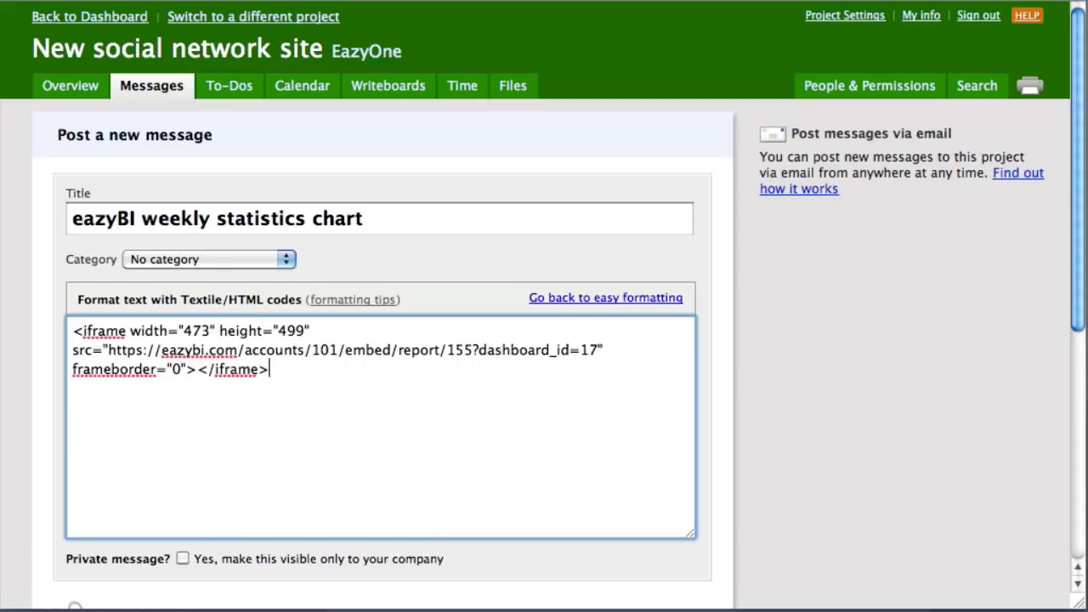
pyautogui.doubleClick(192, 330)
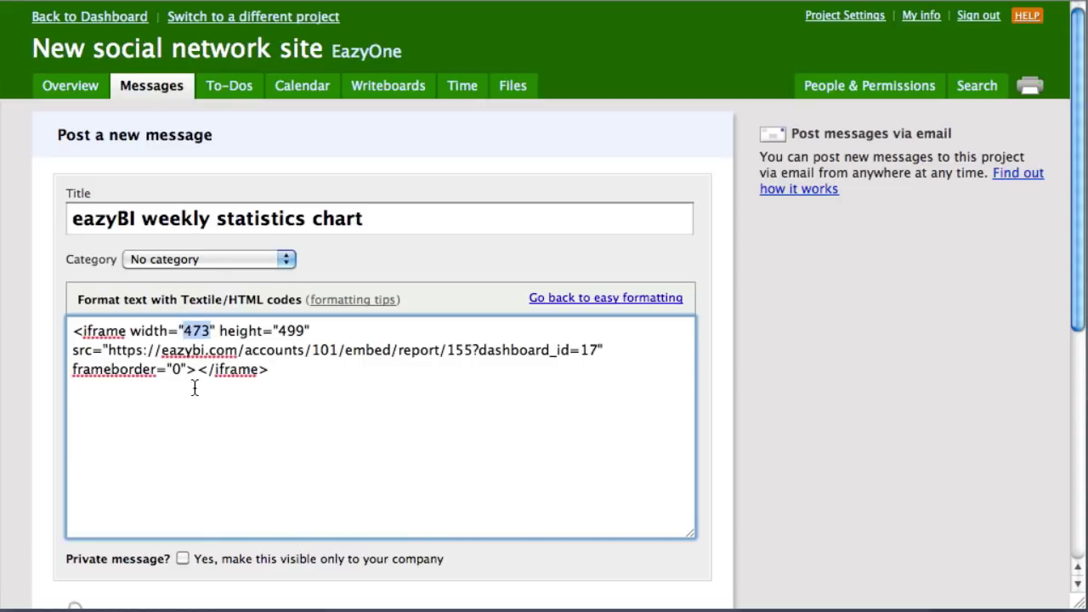
pyautogui.write('650')
pyautogui.scroll(-10, 343, 490)
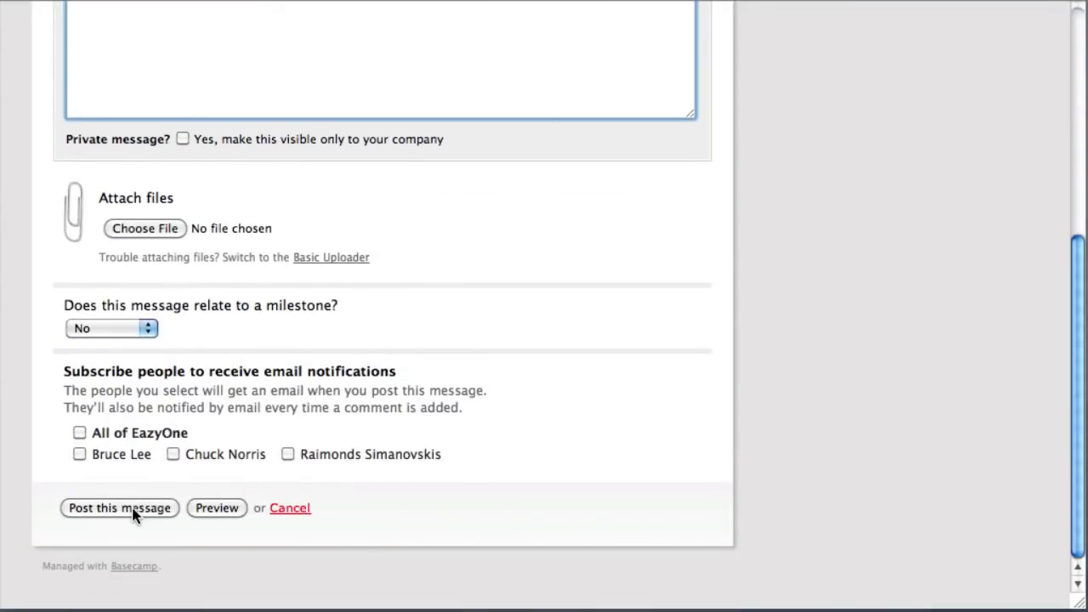
pyautogui.click(134, 508)
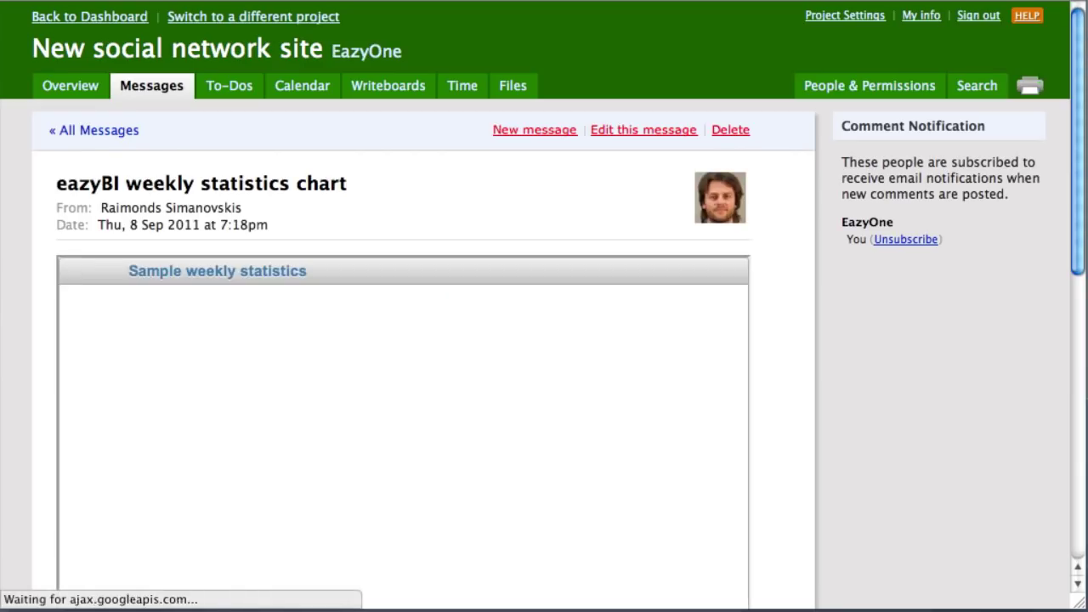
# - Change the embedded chart's measure to To-do items completed, then to Actual hours
pyautogui.scroll(-5, 224, 493)
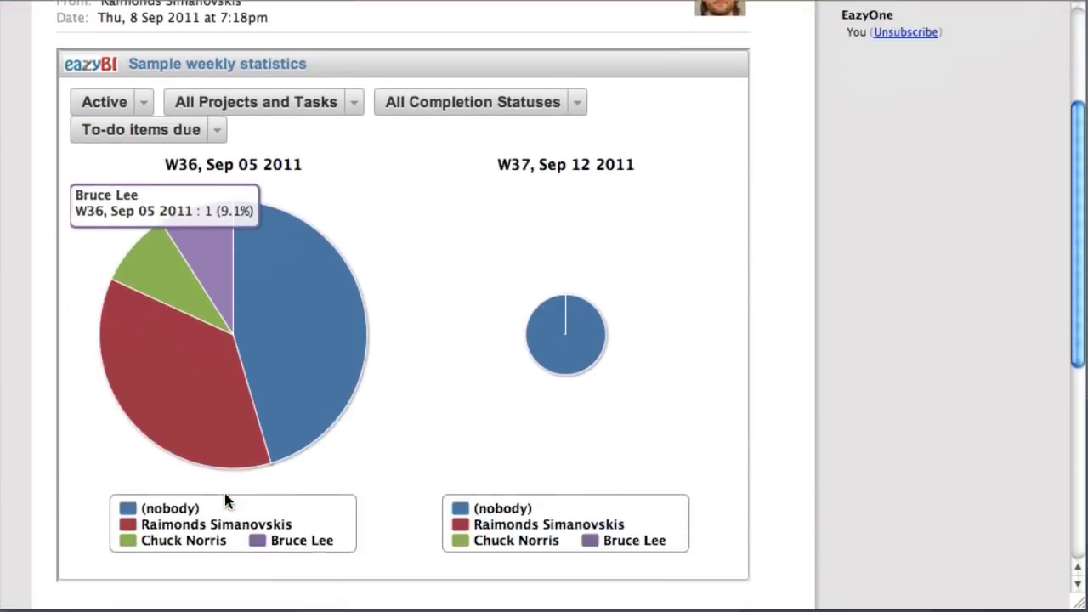
pyautogui.scroll(-1, 452, 381)
pyautogui.click(219, 77)
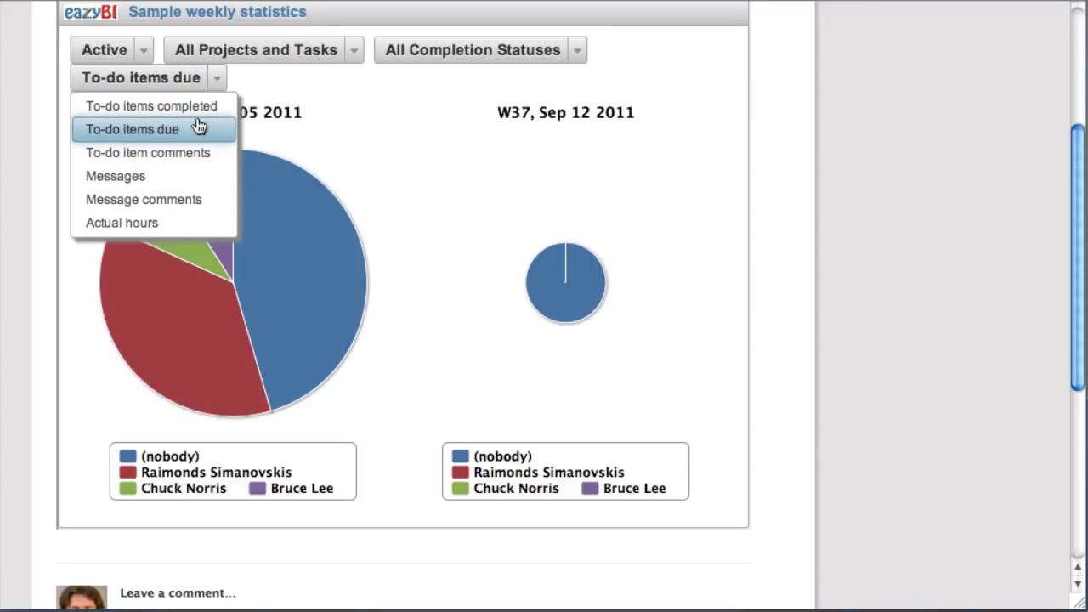
pyautogui.click(201, 109)
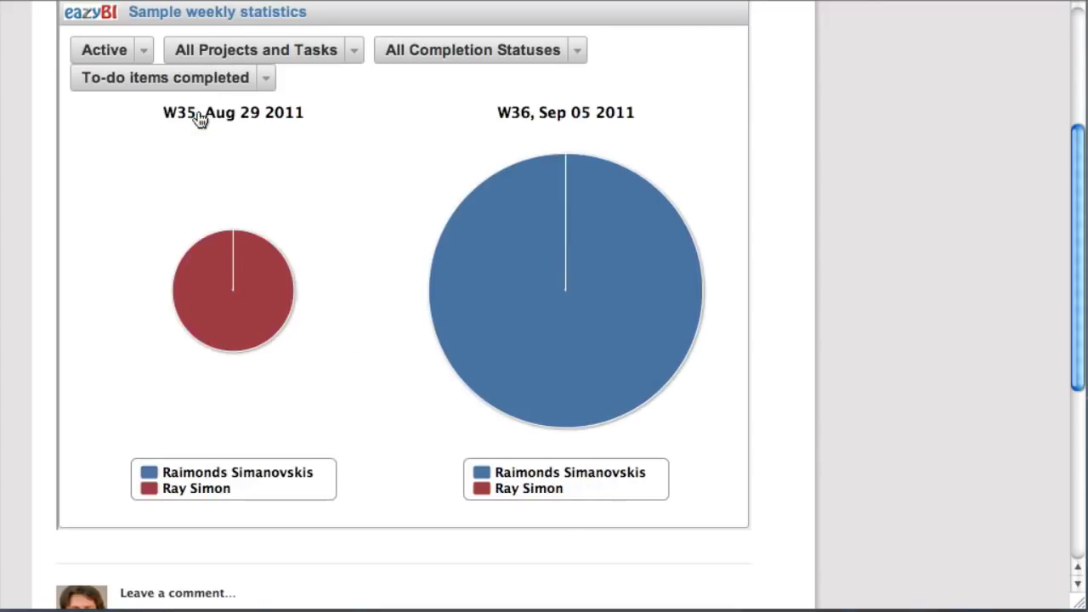
pyautogui.click(267, 79)
pyautogui.click(234, 222)
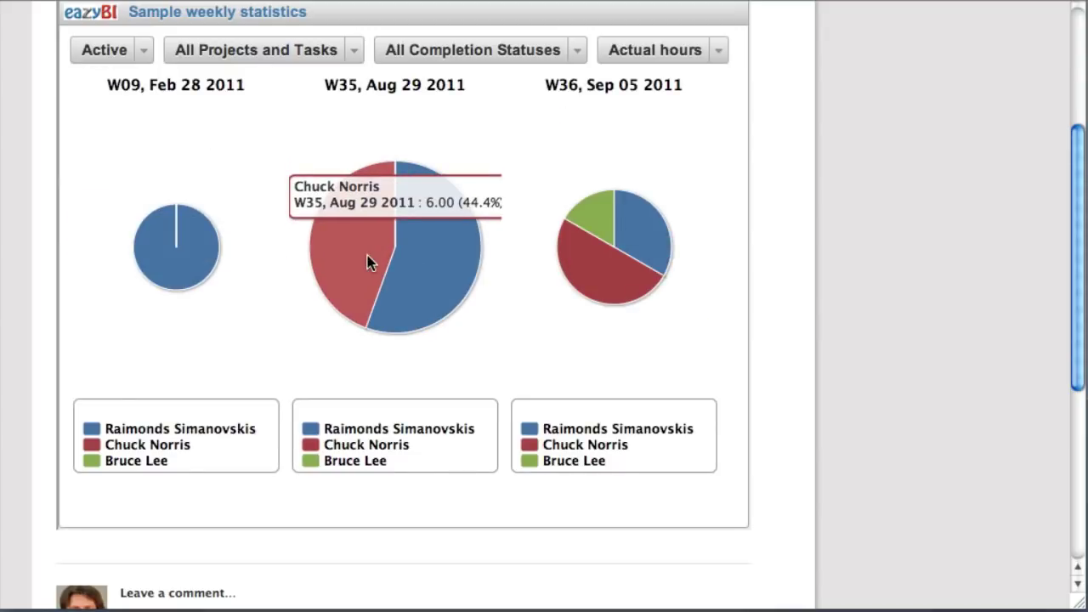
pyautogui.moveTo(476, 294)
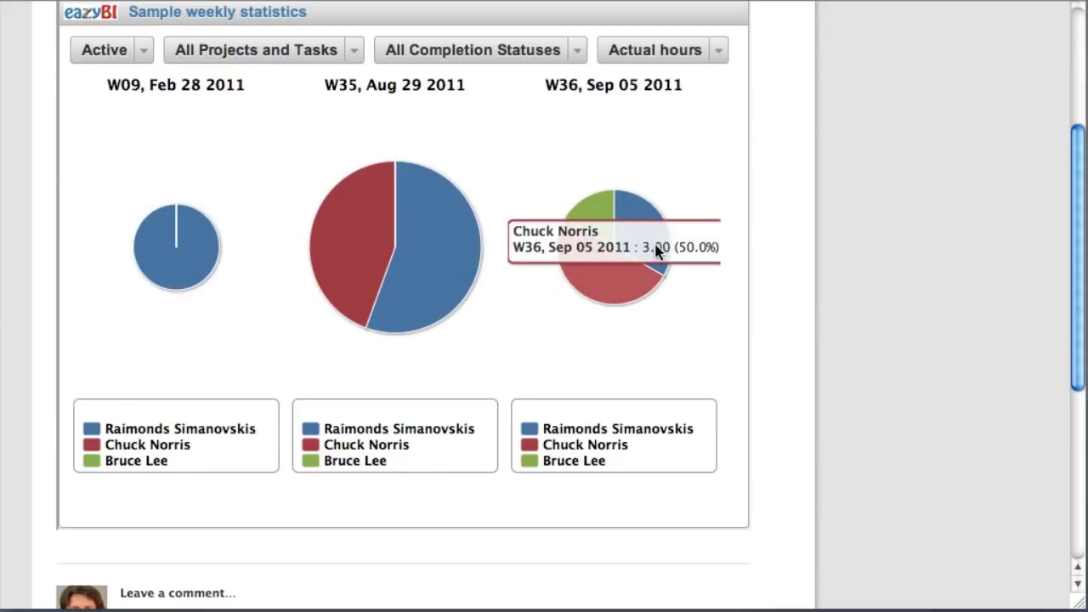
pyautogui.scroll(-3, 799, 399)
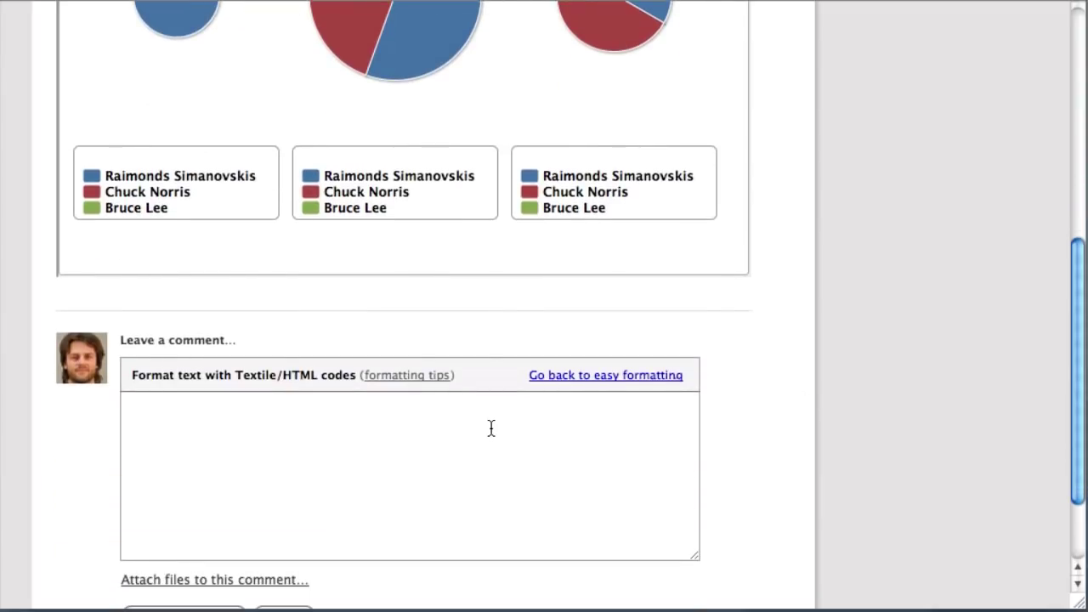
# - Comment 'I really like it :)' on the message, then return to All Messages
pyautogui.click(491, 428)
pyautogui.write('I really like it :)')
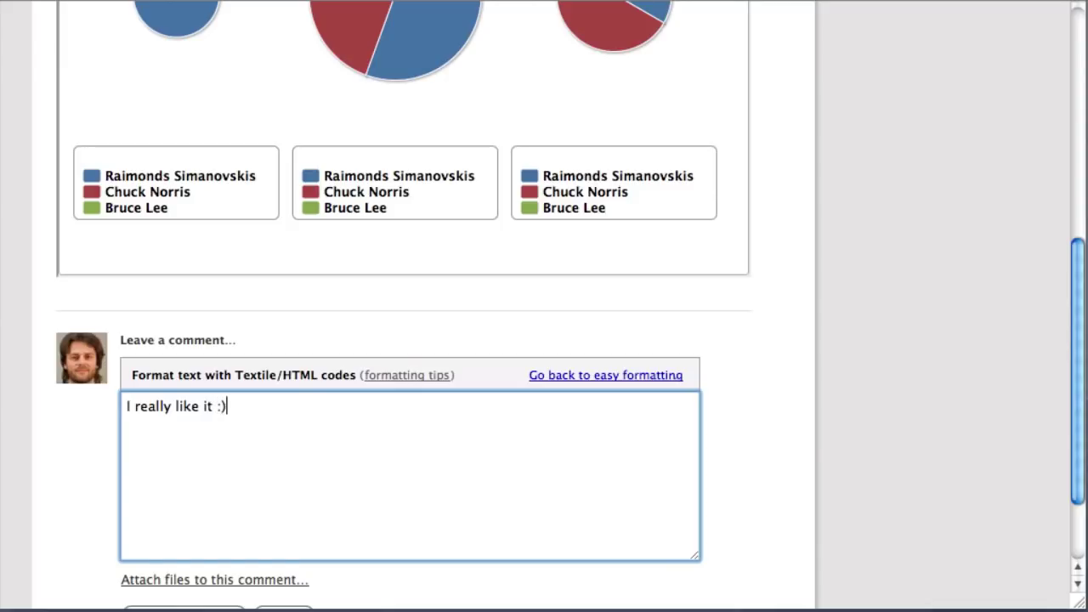
pyautogui.scroll(-2, 500, 407)
pyautogui.click(223, 545)
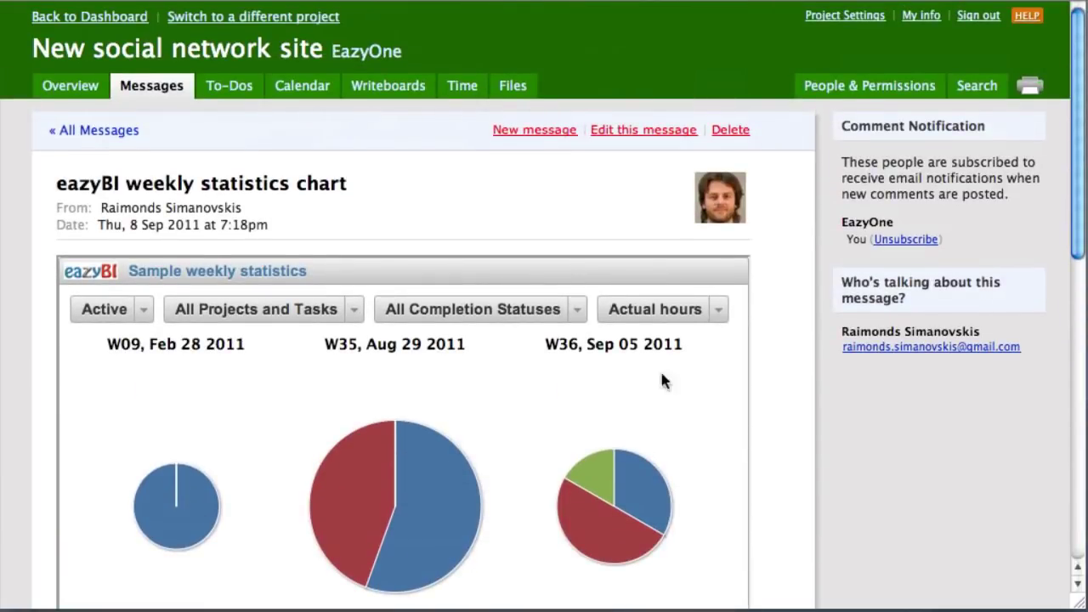
pyautogui.click(102, 136)
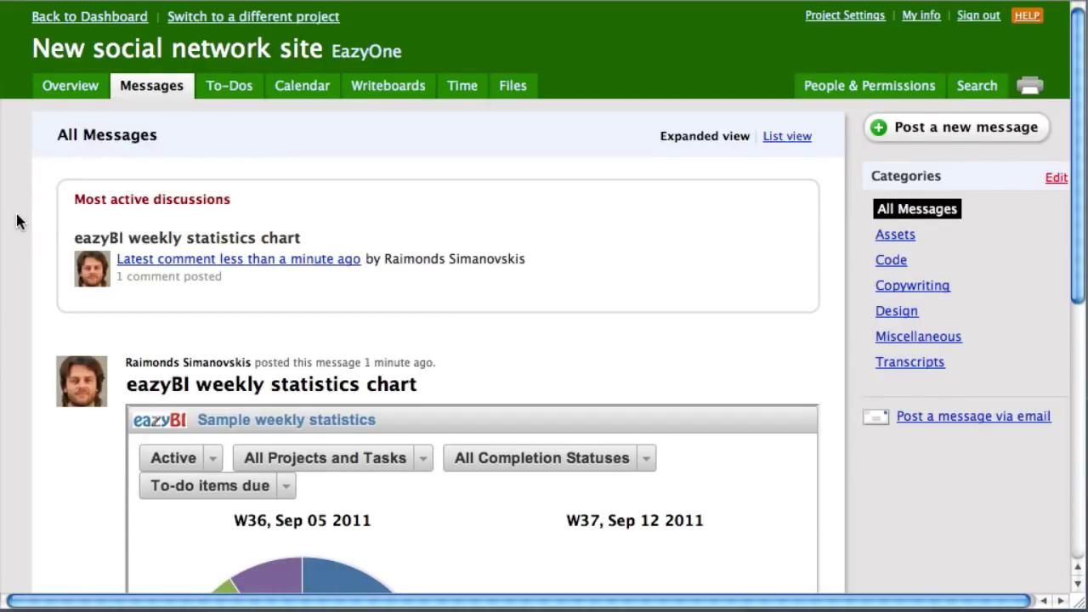
pyautogui.scroll(-5, 17, 221)
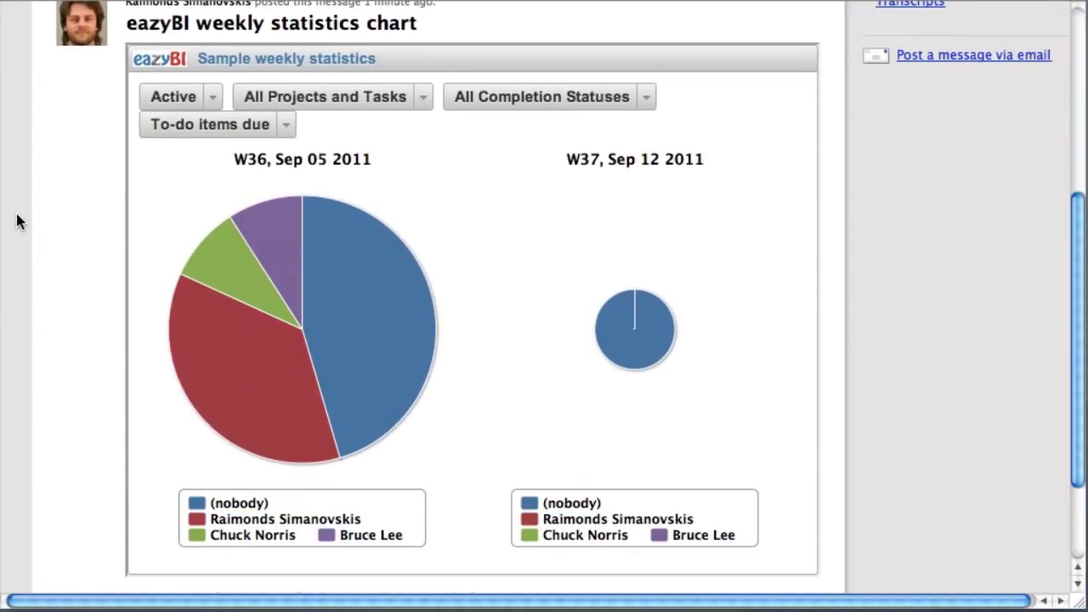